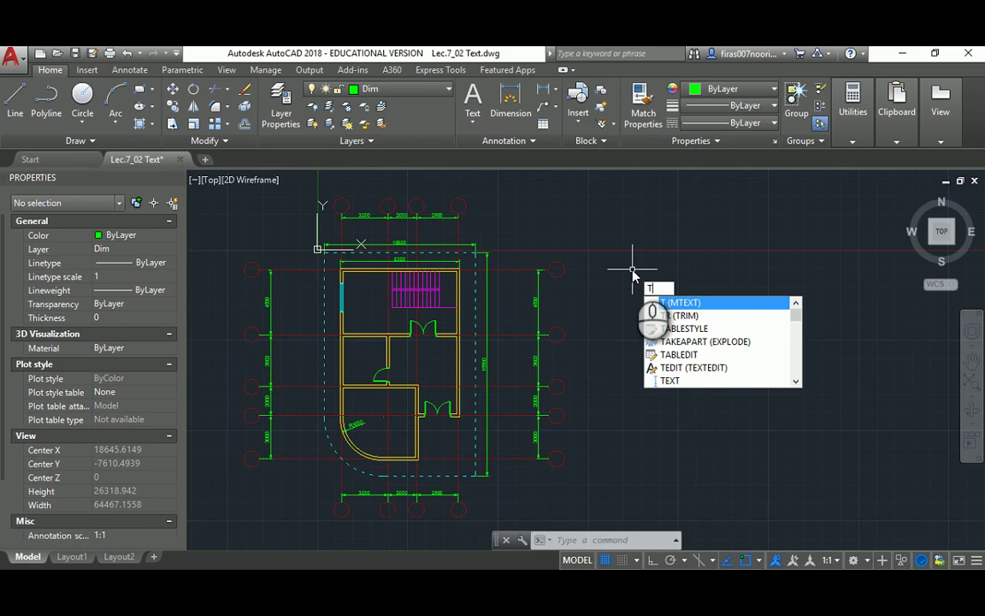
- Add the multiline text "Room 1" in the room beside the staircase
{"action": "key", "text": "Return"}
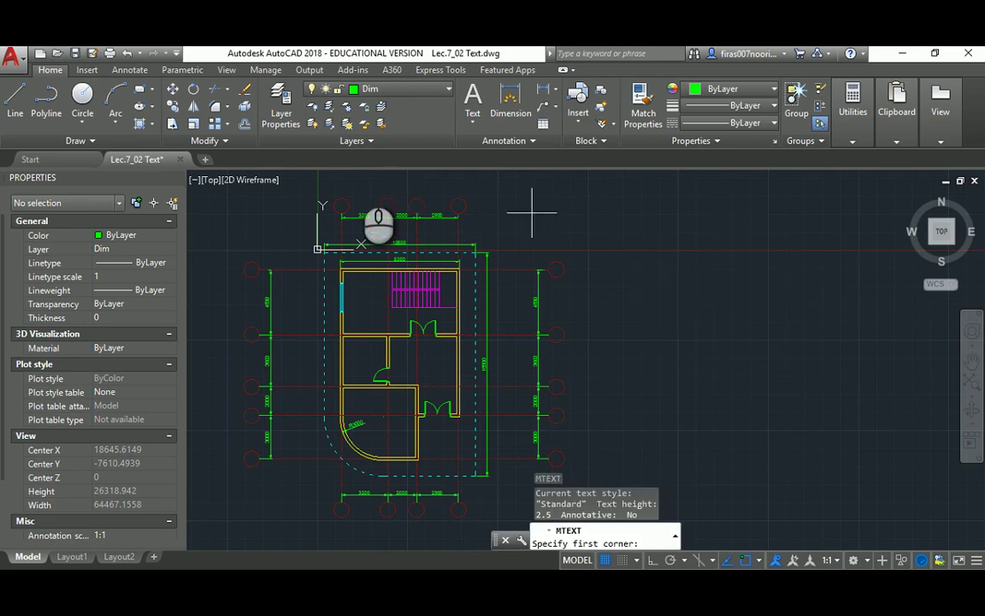
{"action": "scroll", "coordinate": [363, 286], "scroll_direction": "up", "scroll_amount": 8}
{"action": "scroll", "coordinate": [363, 285], "scroll_direction": "down", "scroll_amount": 4}
{"action": "scroll", "coordinate": [364, 289], "scroll_direction": "up", "scroll_amount": 2}
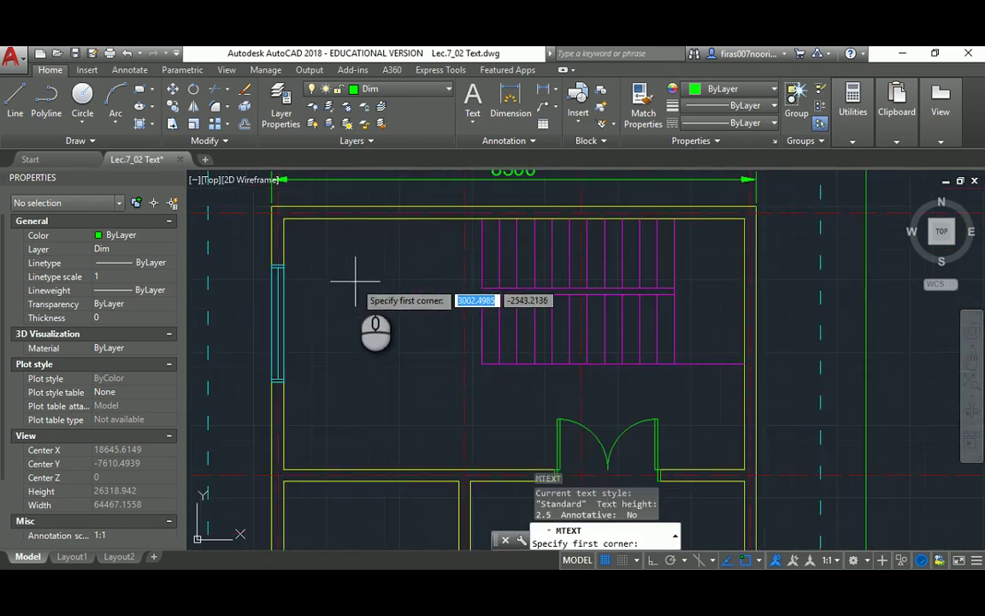
{"action": "left_click", "coordinate": [323, 258]}
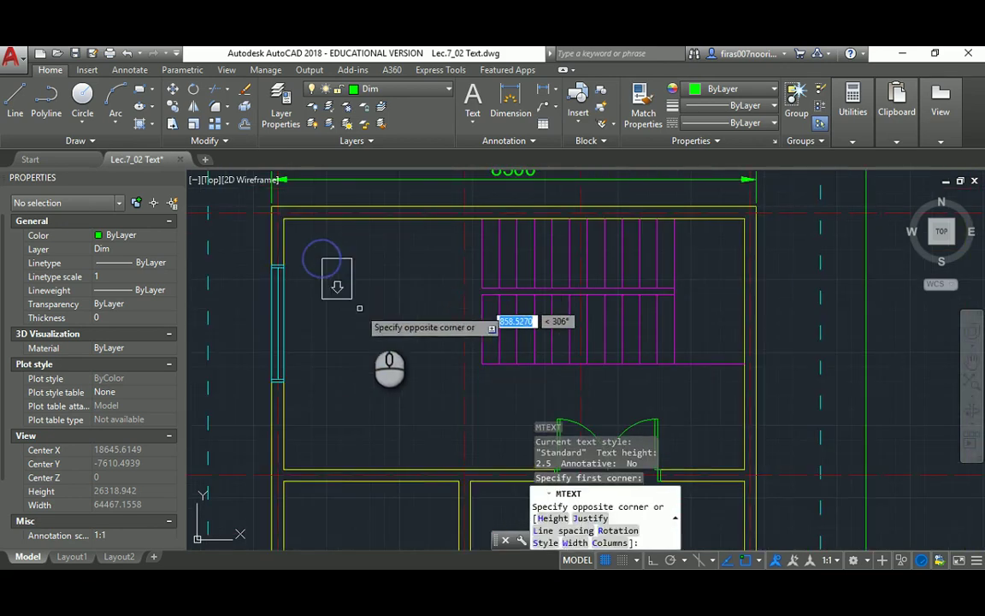
{"action": "left_click", "coordinate": [432, 342]}
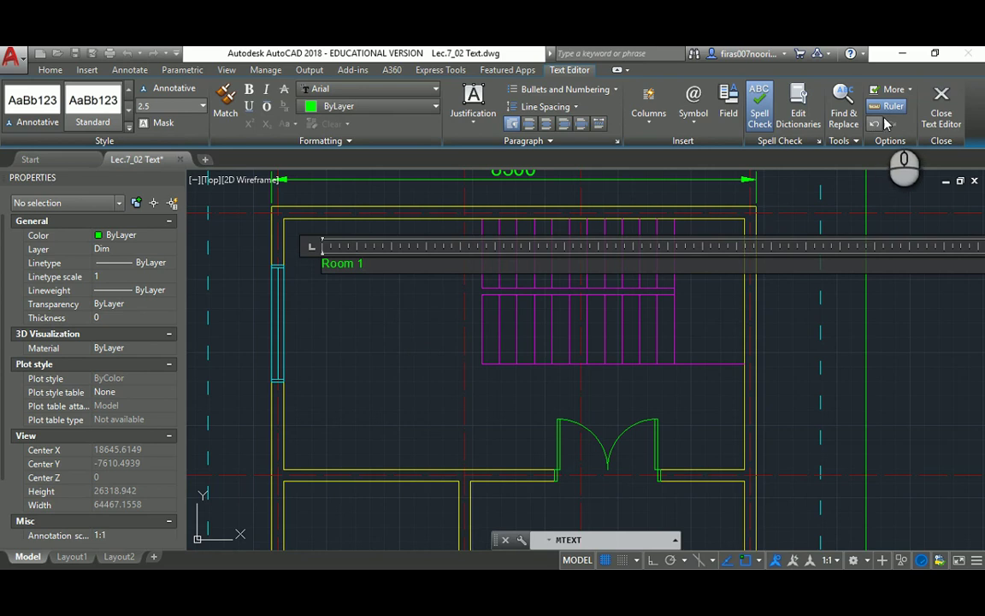
{"action": "left_click", "coordinate": [940, 111]}
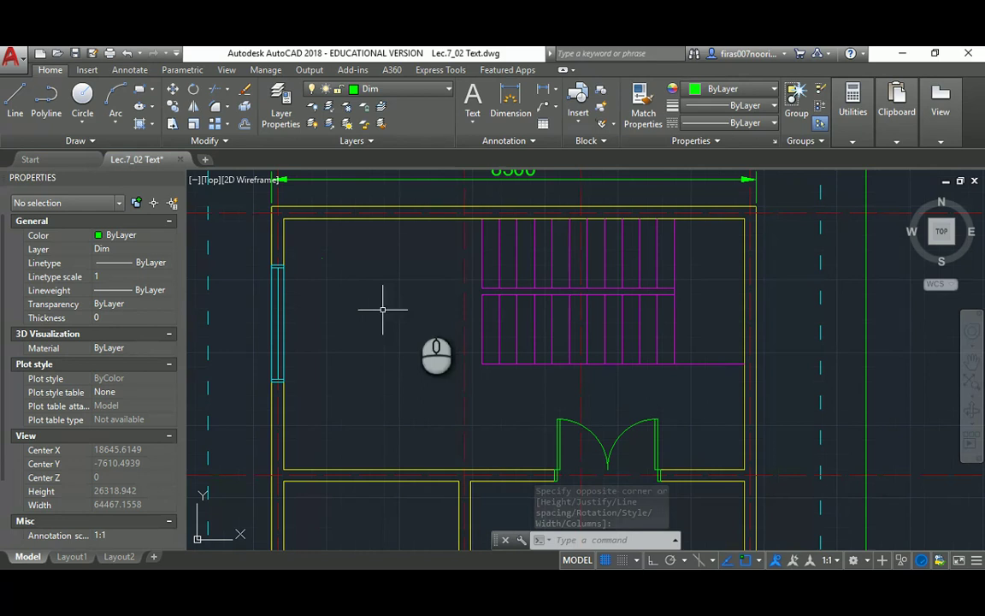
- Set the text height of the "Room 1" label to 250
{"action": "left_click", "coordinate": [447, 231]}
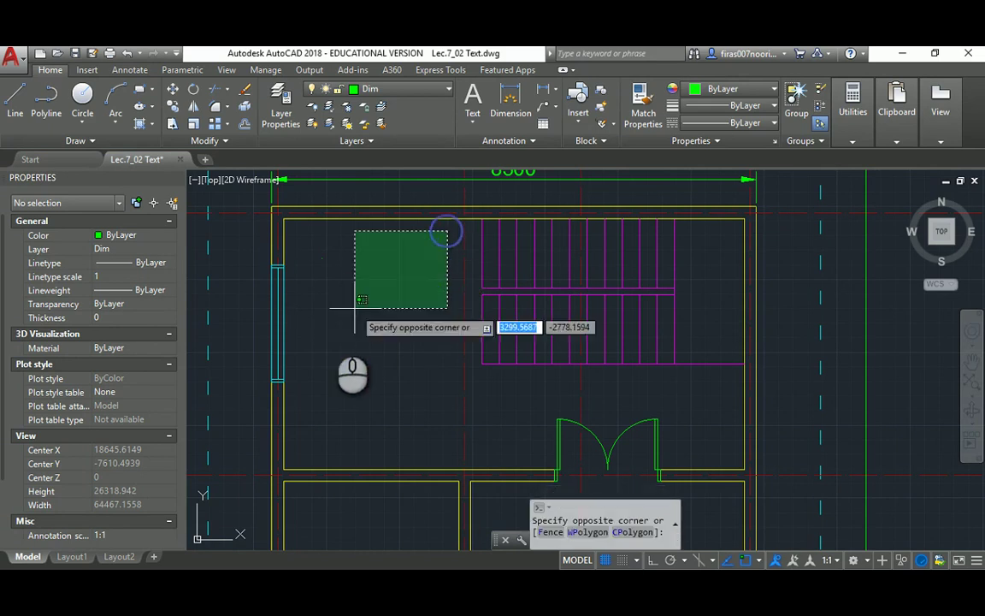
{"action": "left_click", "coordinate": [310, 337]}
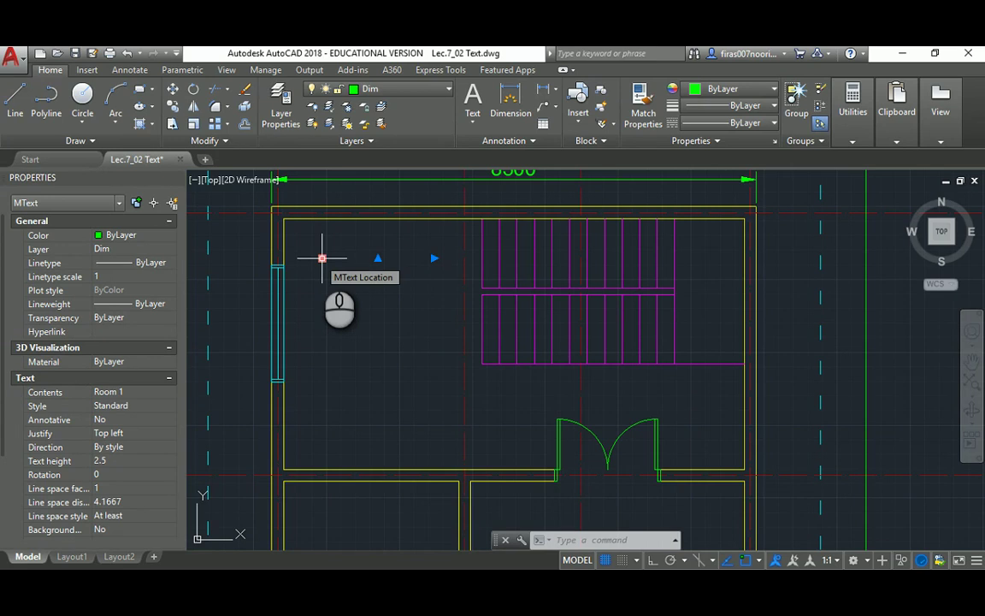
{"action": "scroll", "coordinate": [321, 258], "scroll_direction": "up", "scroll_amount": 6}
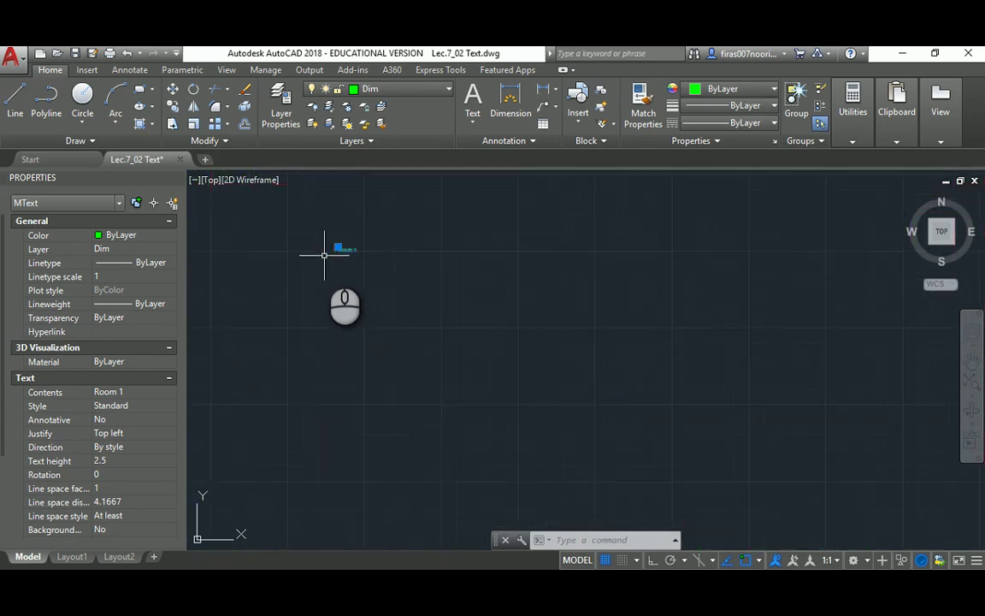
{"action": "scroll", "coordinate": [324, 254], "scroll_direction": "up", "scroll_amount": 6}
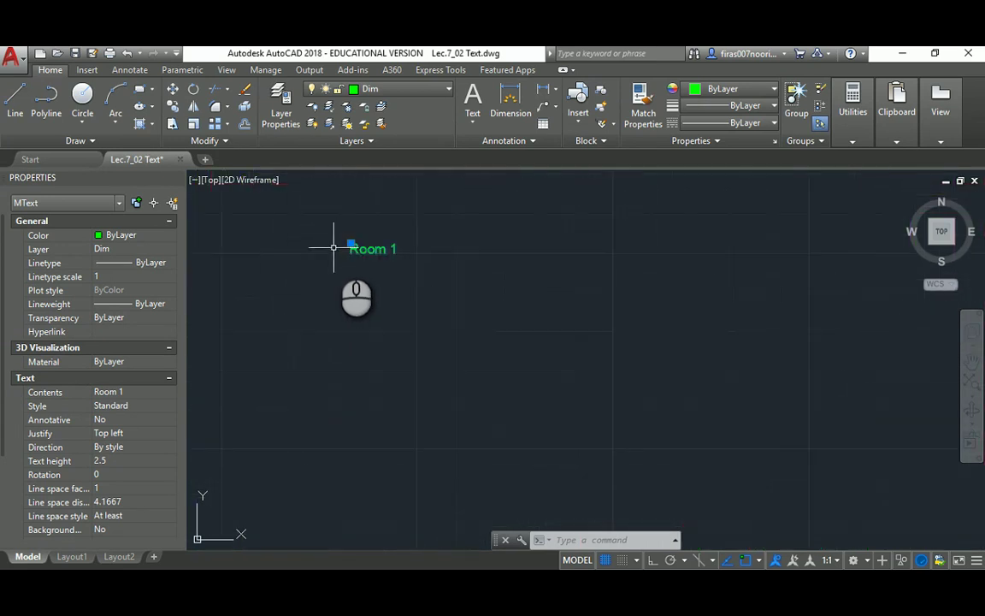
{"action": "double_click", "coordinate": [401, 255]}
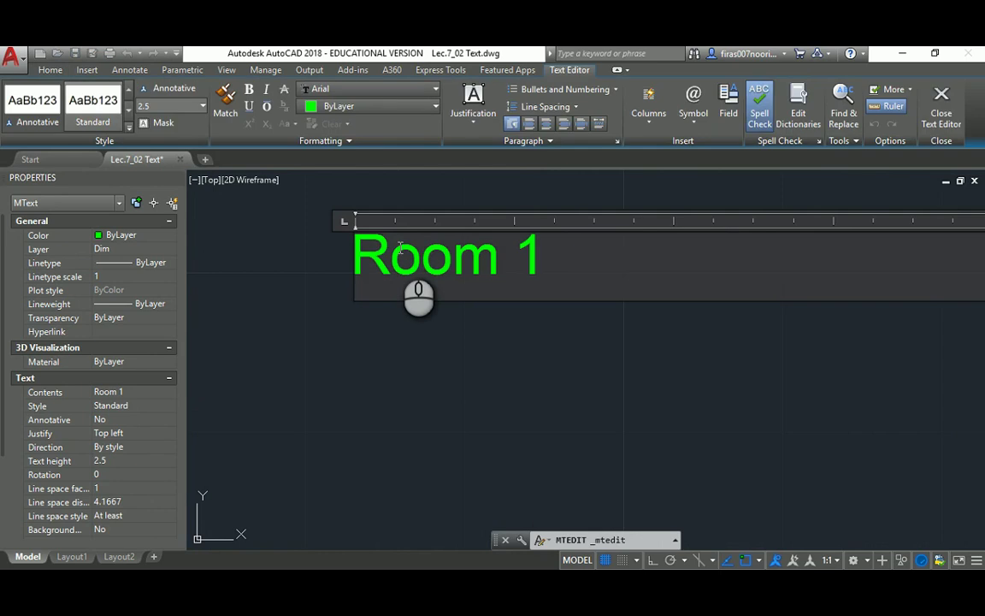
{"action": "triple_click", "coordinate": [430, 257]}
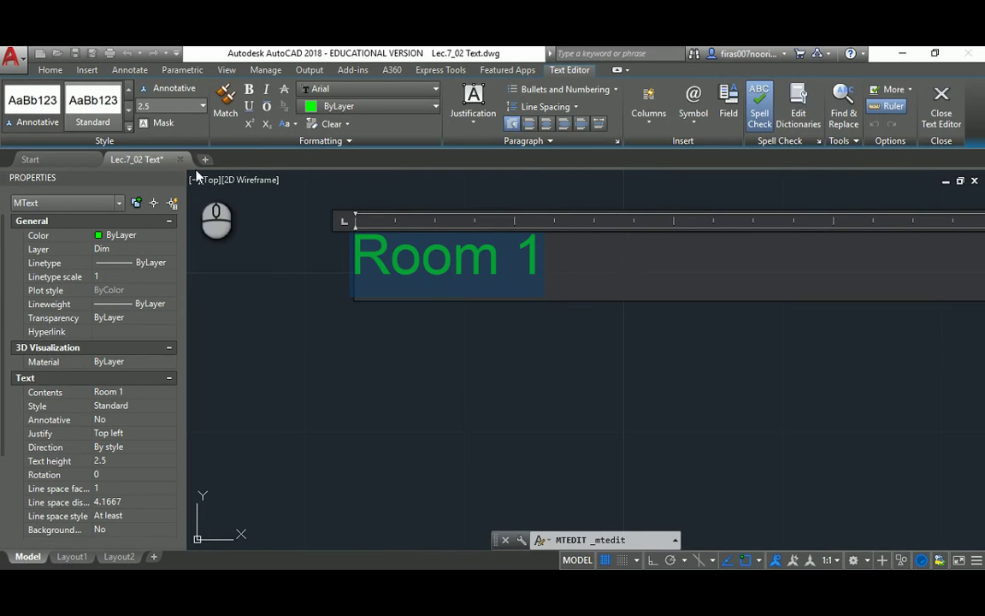
{"action": "left_click", "coordinate": [159, 106]}
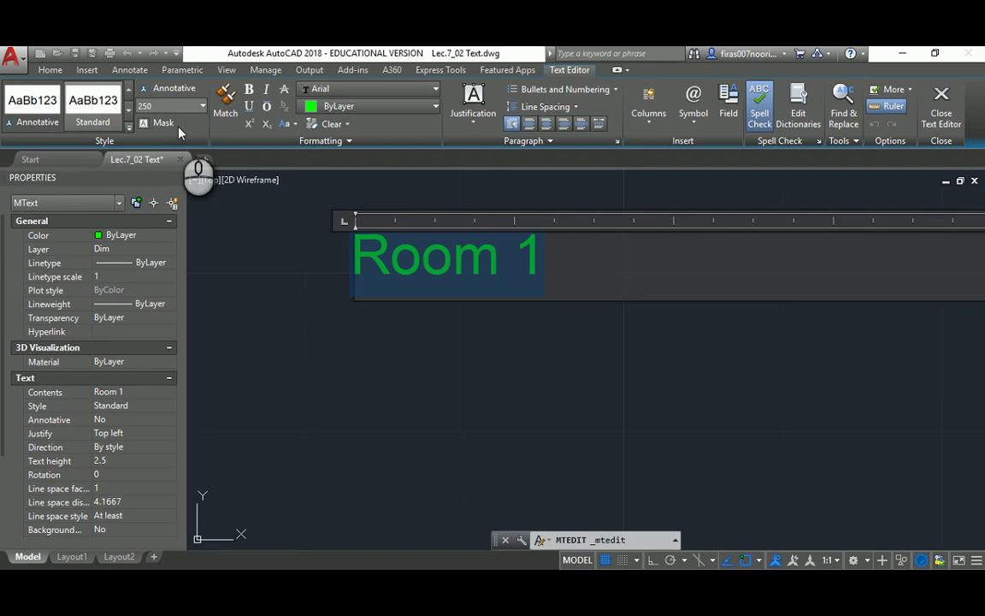
{"action": "key", "text": "Return"}
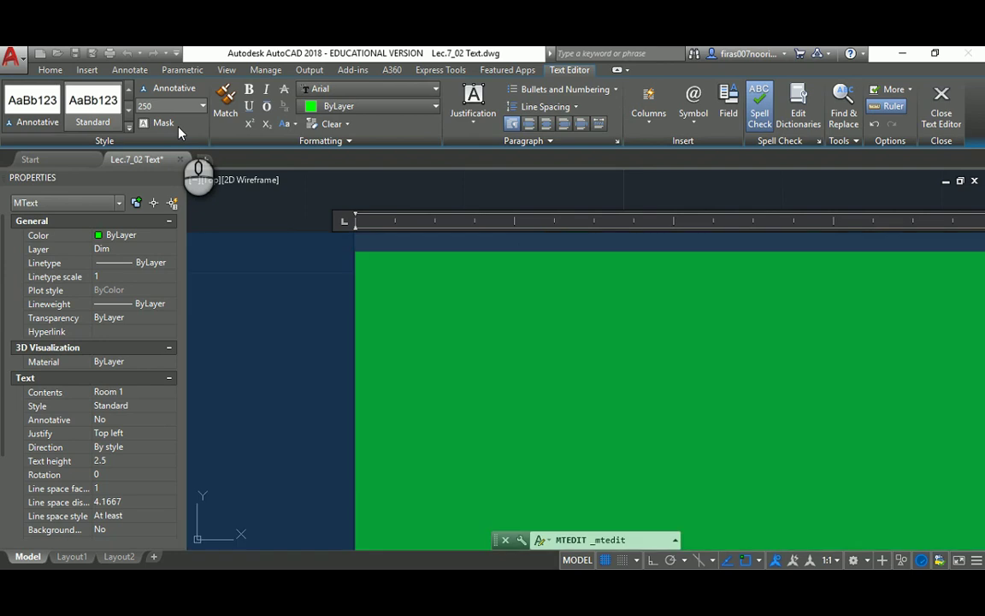
{"action": "left_click", "coordinate": [941, 111]}
- Create a multiline text box in the small room below Room 1 and set its text height to 250
{"action": "scroll", "coordinate": [488, 310], "scroll_direction": "down", "scroll_amount": 5}
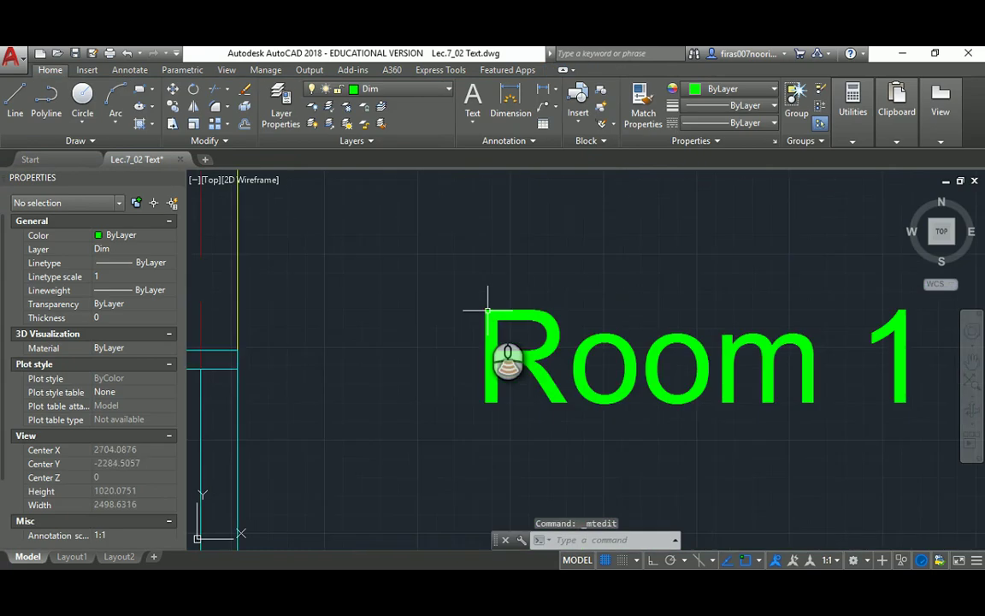
{"action": "scroll", "coordinate": [488, 311], "scroll_direction": "down", "scroll_amount": 4}
{"action": "middle_click_drag", "start_coordinate": [633, 368], "coordinate": [495, 329]}
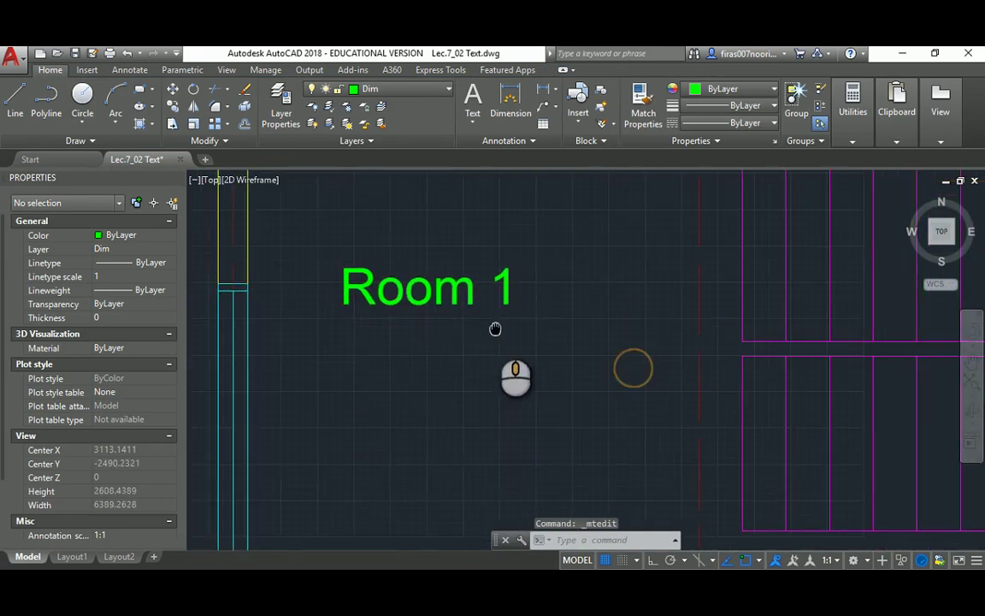
{"action": "scroll", "coordinate": [488, 292], "scroll_direction": "down", "scroll_amount": 2}
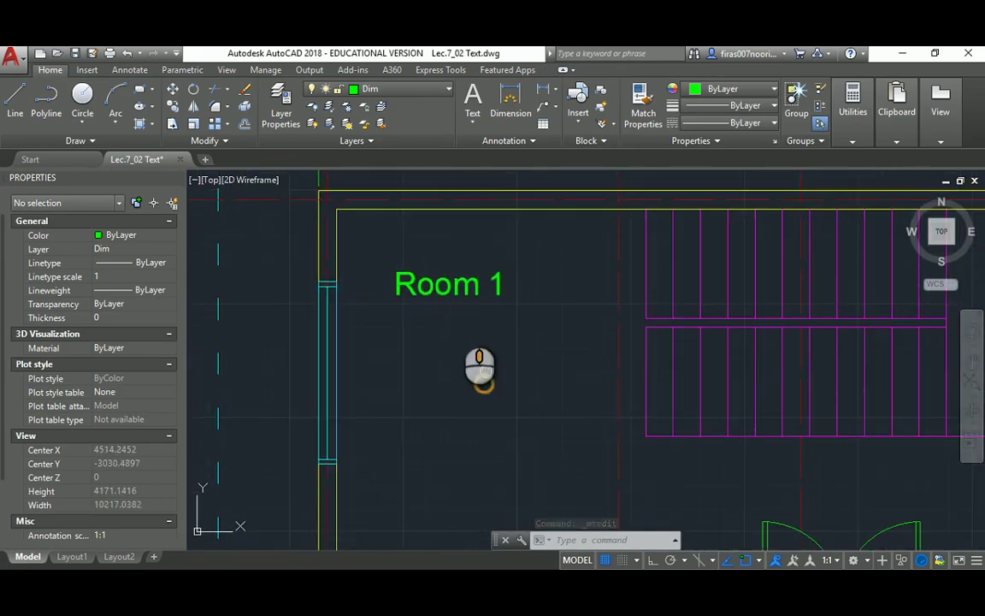
{"action": "middle_click_drag", "start_coordinate": [484, 372], "coordinate": [427, 286]}
{"action": "scroll", "coordinate": [427, 285], "scroll_direction": "down", "scroll_amount": 1}
{"action": "type", "text": "t"}
{"action": "key", "text": "Return"}
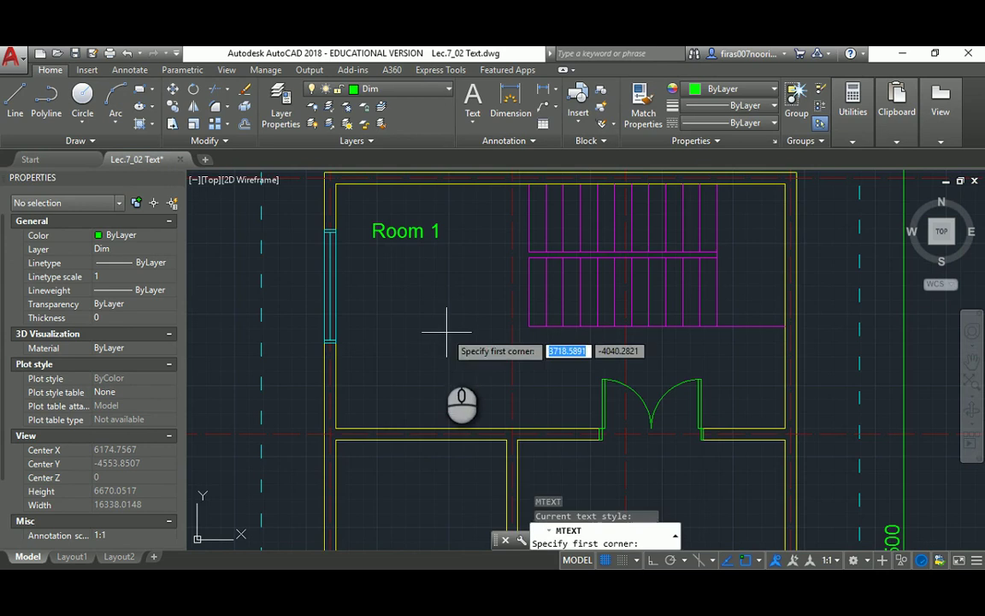
{"action": "middle_click_drag", "start_coordinate": [434, 367], "coordinate": [402, 193]}
{"action": "left_click", "coordinate": [425, 318]}
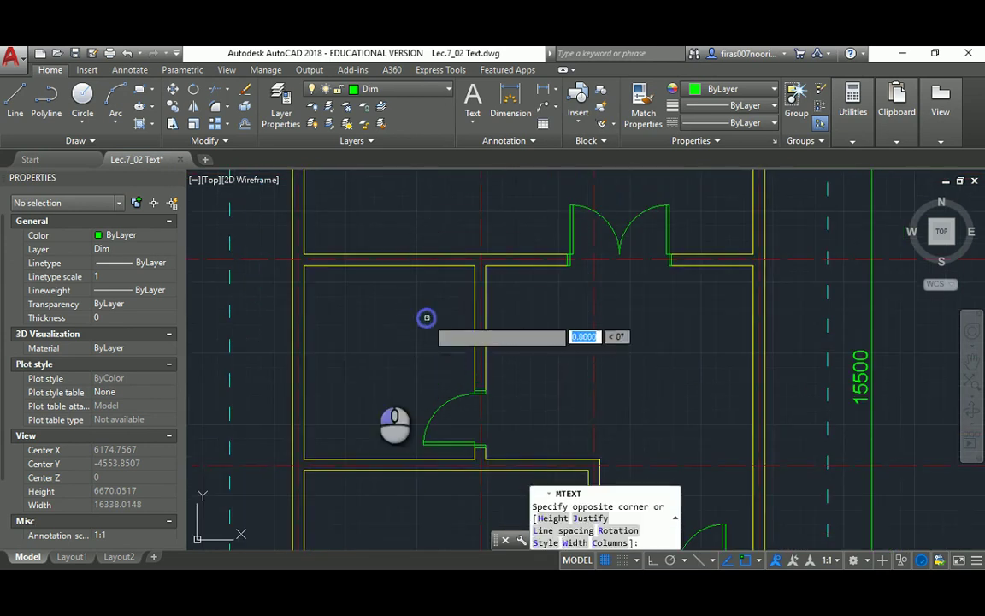
{"action": "left_click", "coordinate": [335, 402]}
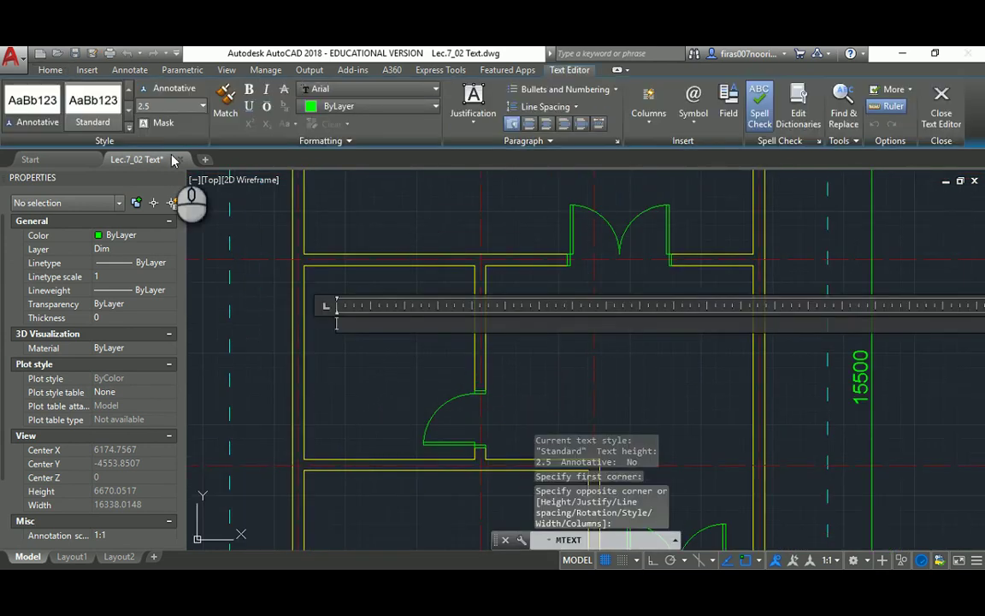
{"action": "left_click", "coordinate": [167, 104]}
{"action": "type", "text": "250"}
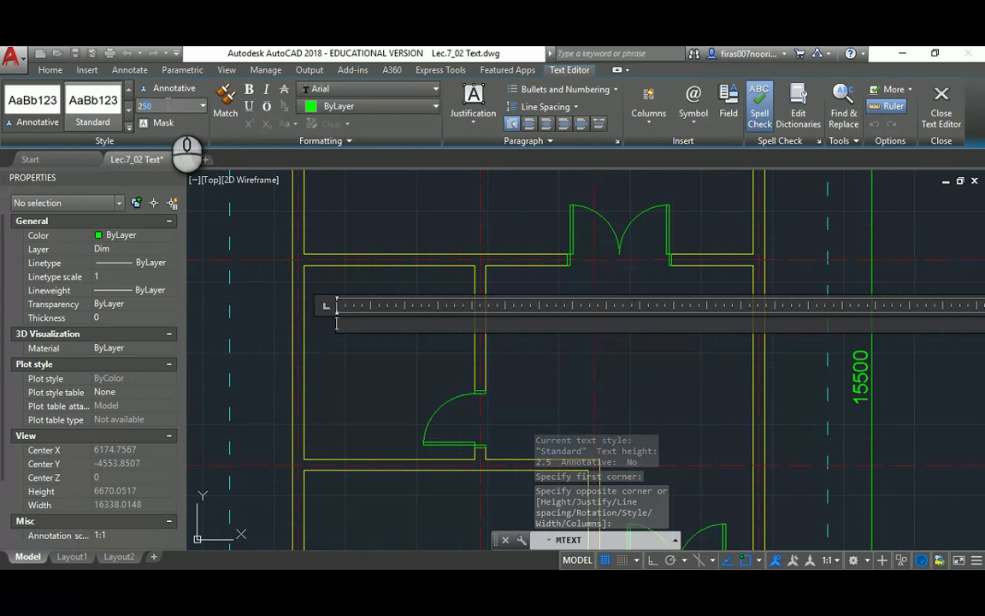
{"action": "key", "text": "Return"}
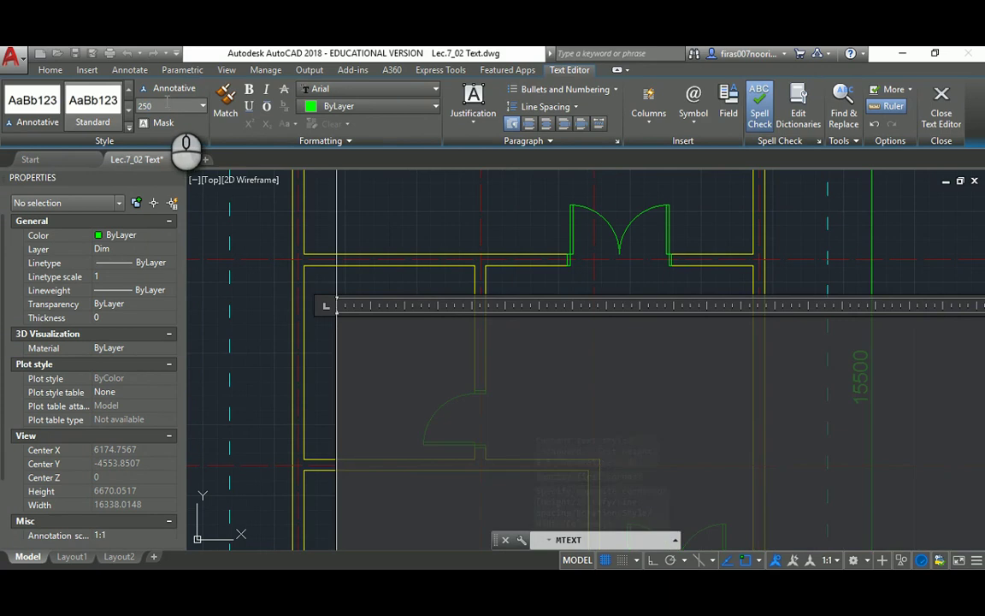
- Enter "Room 2" as the content of the new multiline text
{"action": "scroll", "coordinate": [313, 259], "scroll_direction": "down", "scroll_amount": 5}
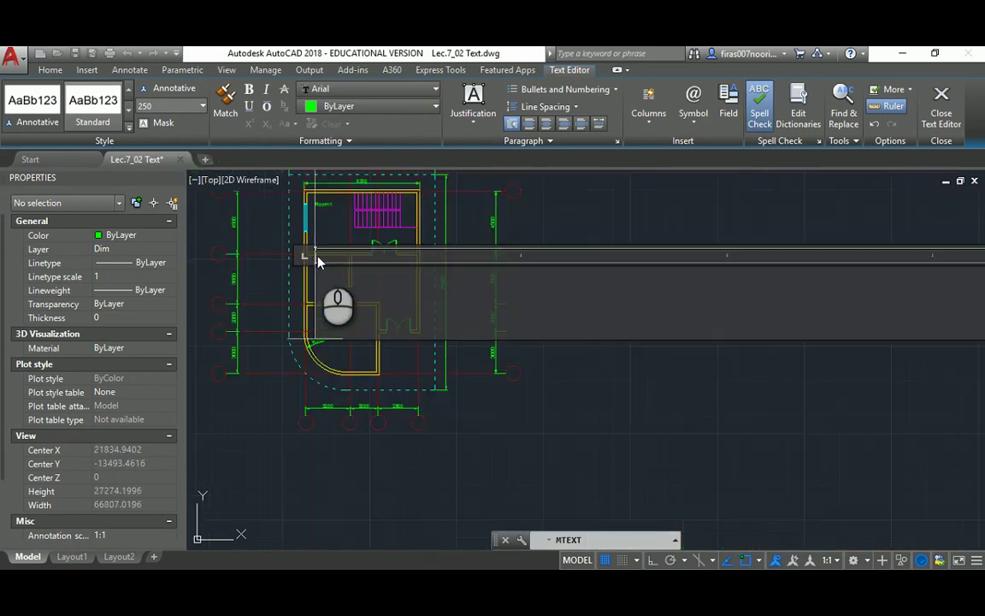
{"action": "scroll", "coordinate": [318, 261], "scroll_direction": "up", "scroll_amount": 3}
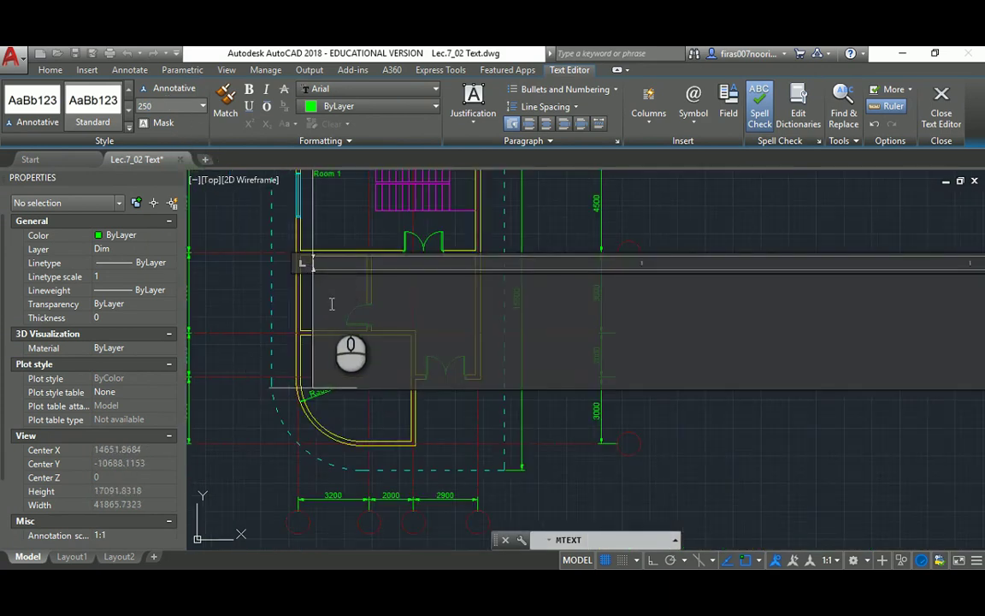
{"action": "scroll", "coordinate": [332, 304], "scroll_direction": "up", "scroll_amount": 5}
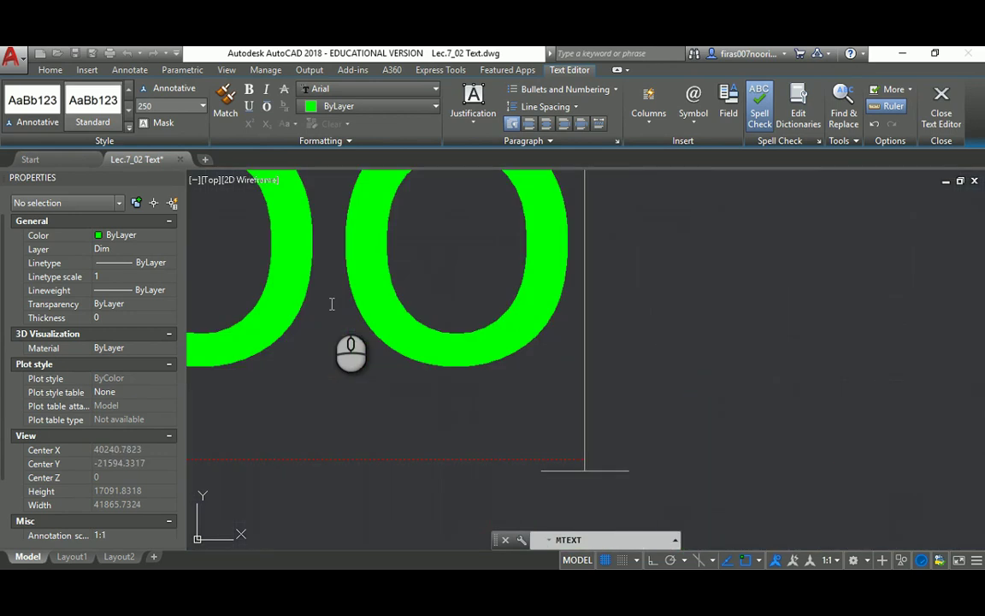
{"action": "type", "text": "m 2"}
{"action": "scroll", "coordinate": [332, 304], "scroll_direction": "down", "scroll_amount": 6}
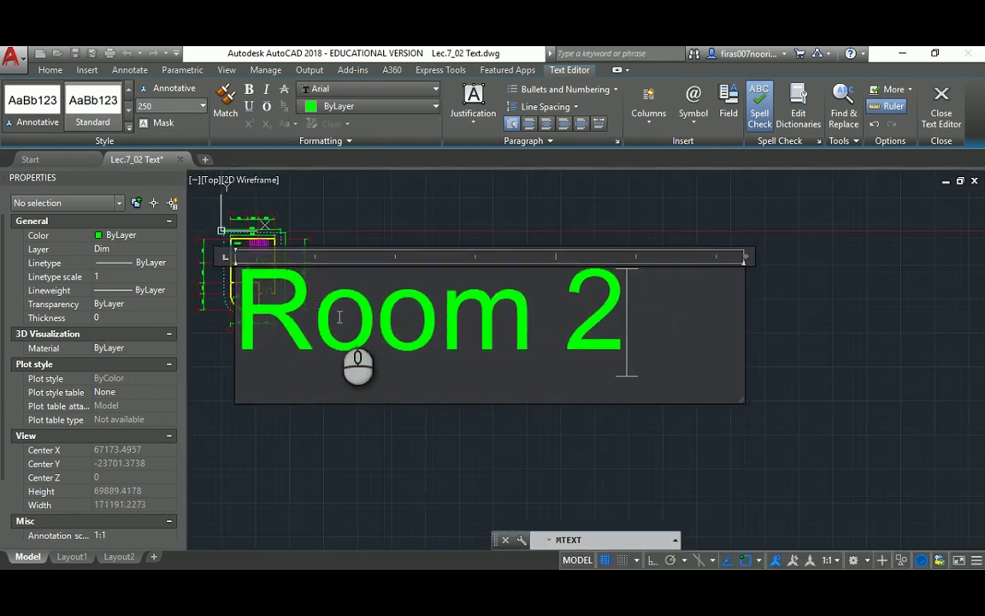
- Change the font of the whole "Room 2" text to Blackadder ITC
{"action": "triple_click", "coordinate": [370, 324]}
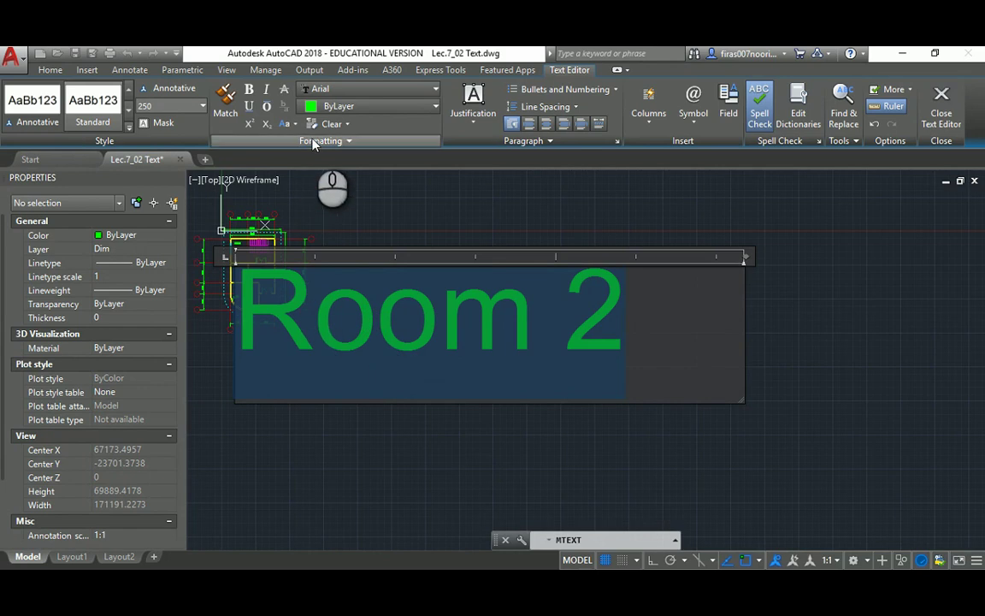
{"action": "left_click", "coordinate": [378, 95]}
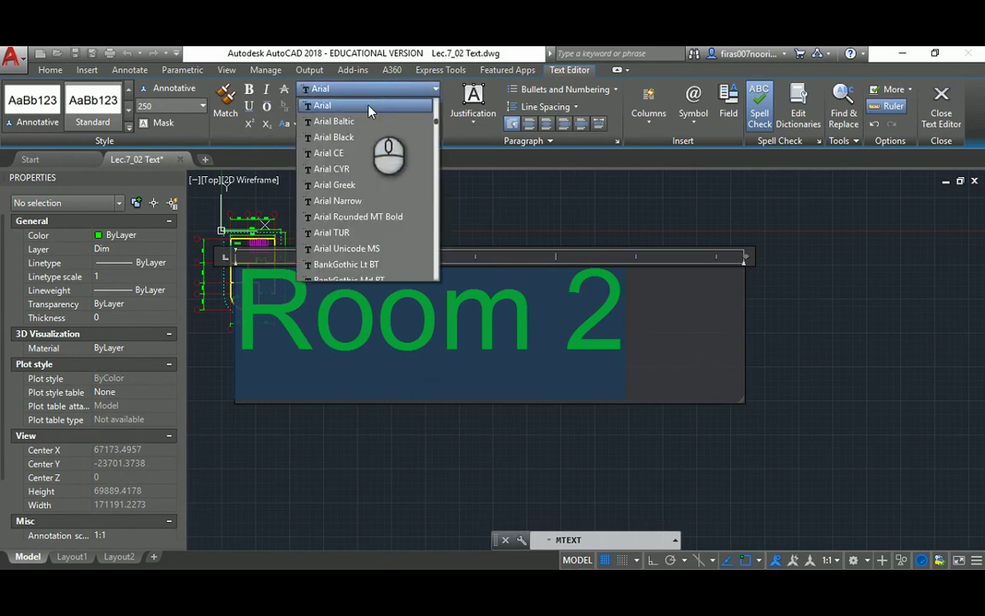
{"action": "left_click", "coordinate": [338, 170]}
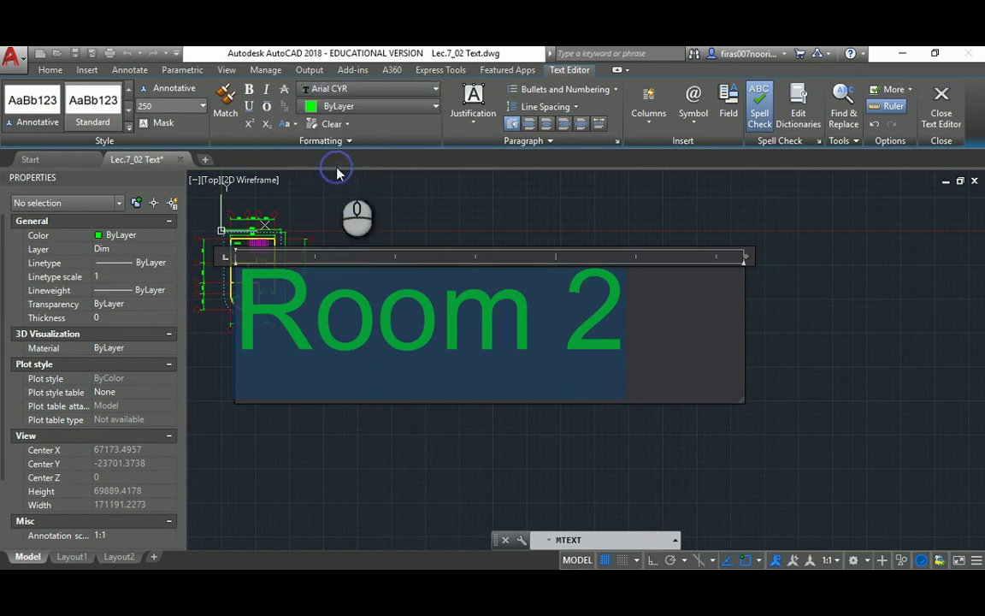
{"action": "left_click", "coordinate": [343, 88]}
{"action": "scroll", "coordinate": [334, 218], "scroll_direction": "down", "scroll_amount": 1}
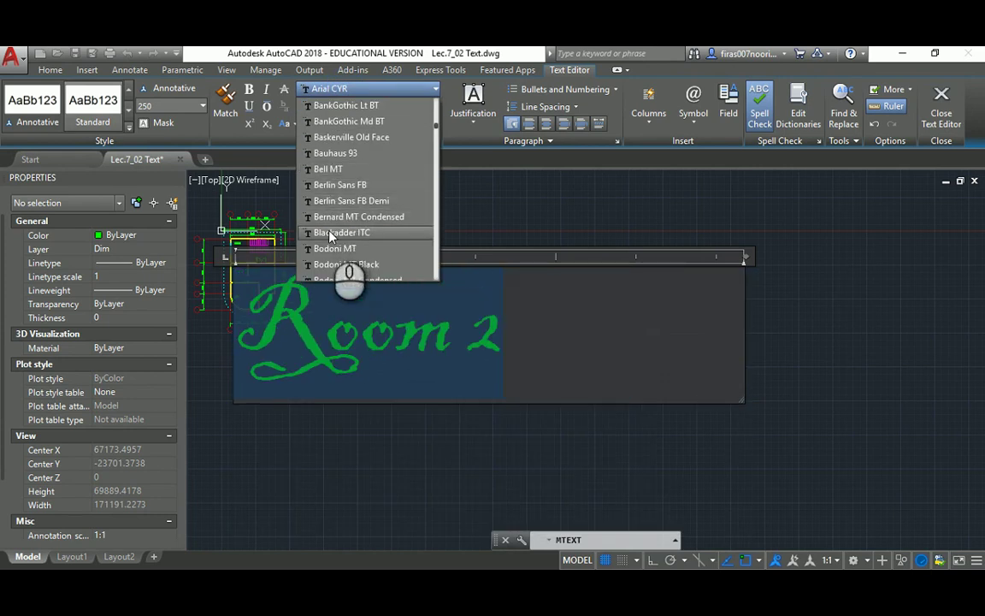
{"action": "left_click", "coordinate": [332, 232]}
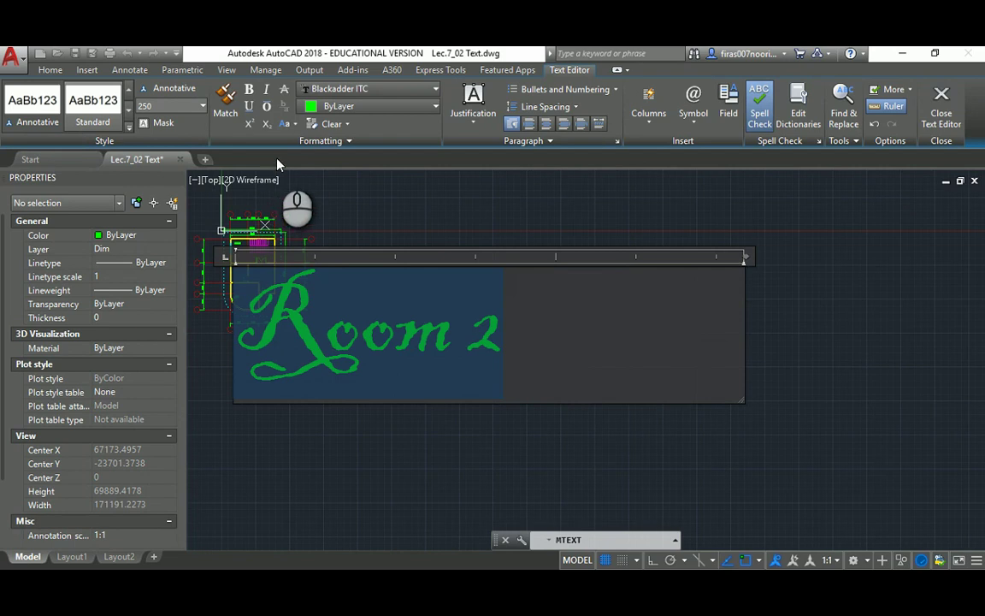
- Try bold and italic formatting on the "Room 2" text and finish editing it
{"action": "left_click", "coordinate": [249, 90]}
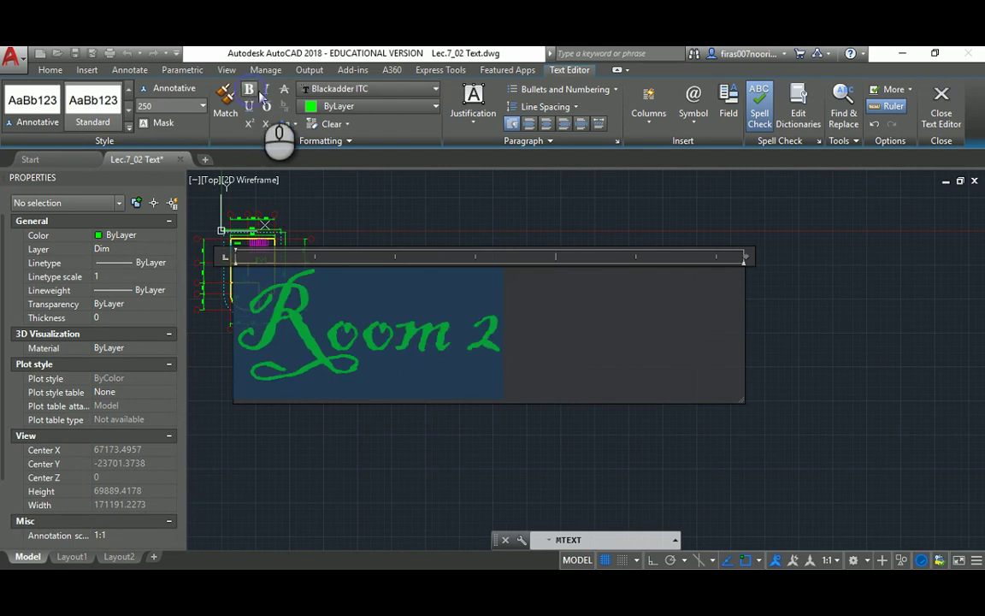
{"action": "left_click", "coordinate": [266, 90]}
{"action": "left_click", "coordinate": [265, 92]}
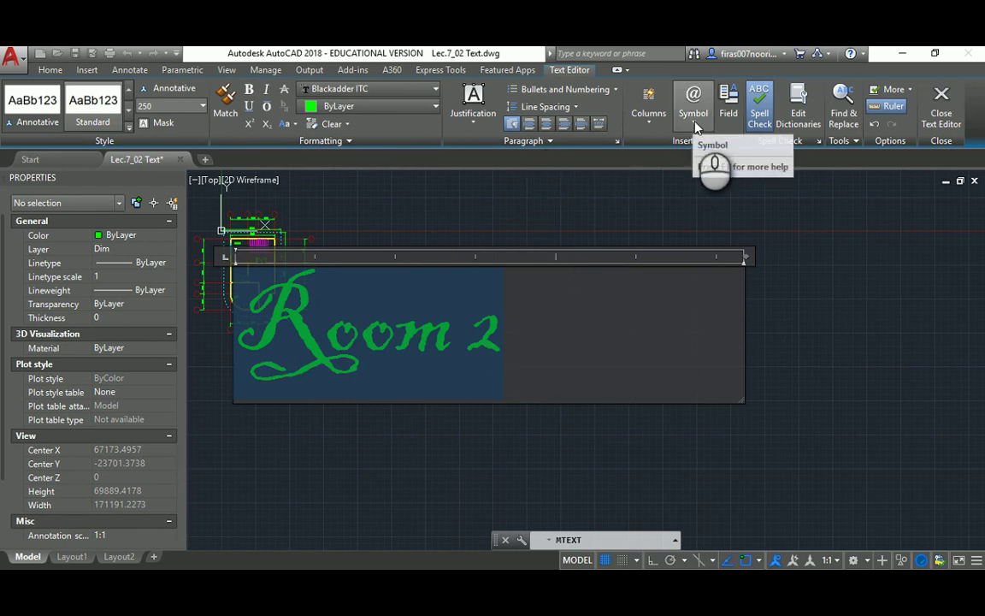
{"action": "left_click", "coordinate": [942, 103]}
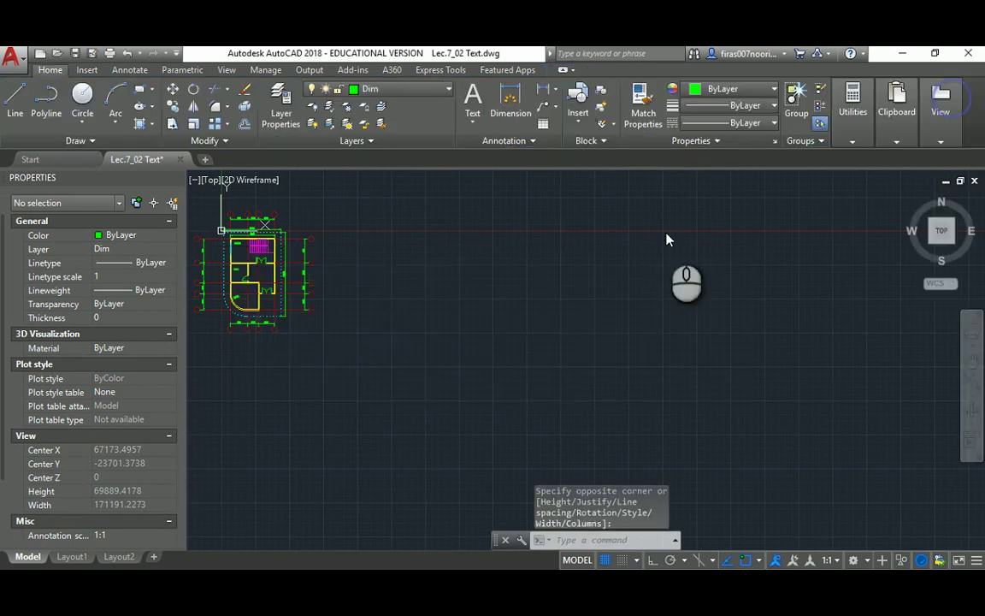
- Copy the "Room 2" text into the room on its right and into the curved room below
{"action": "scroll", "coordinate": [248, 282], "scroll_direction": "up", "scroll_amount": 5}
{"action": "middle_click_drag", "start_coordinate": [311, 275], "coordinate": [372, 319]}
{"action": "scroll", "coordinate": [346, 357], "scroll_direction": "down", "scroll_amount": 4}
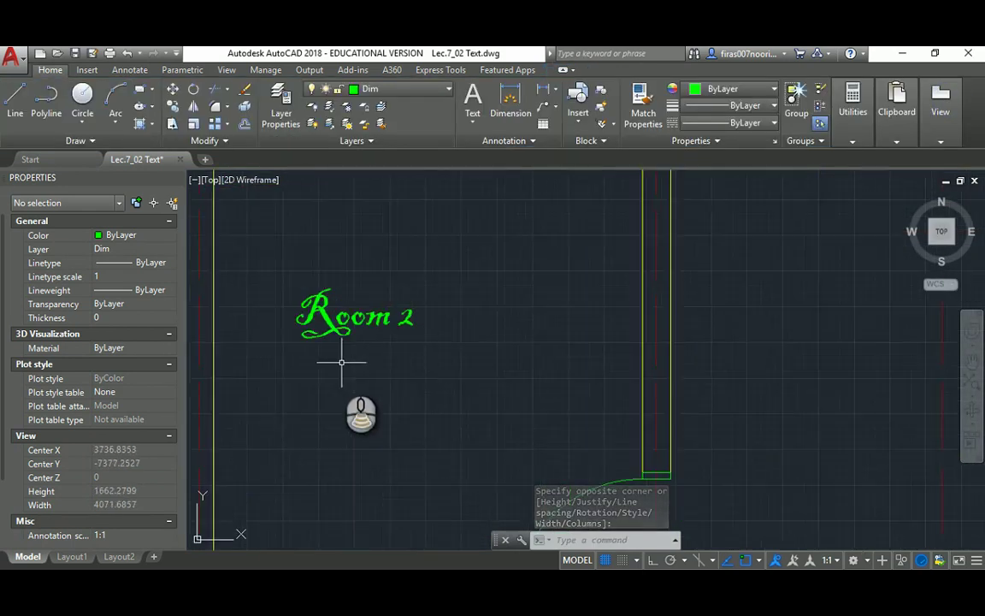
{"action": "type", "text": "co"}
{"action": "key", "text": "Return"}
{"action": "left_click", "coordinate": [345, 339]}
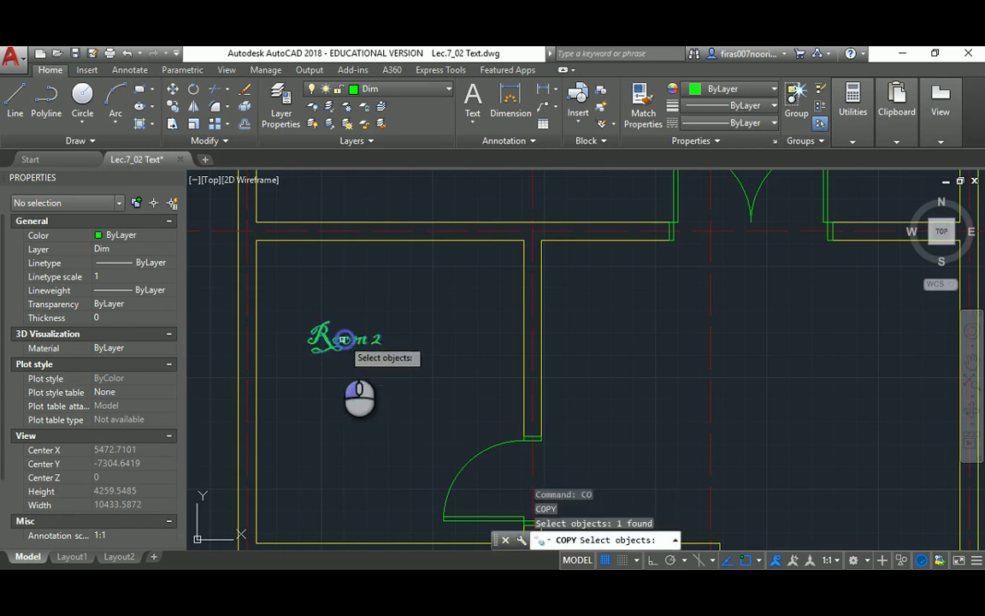
{"action": "key", "text": "Return"}
{"action": "left_click", "coordinate": [344, 386]}
{"action": "scroll", "coordinate": [605, 341], "scroll_direction": "down", "scroll_amount": 5}
{"action": "middle_click_drag", "start_coordinate": [659, 384], "coordinate": [521, 289]}
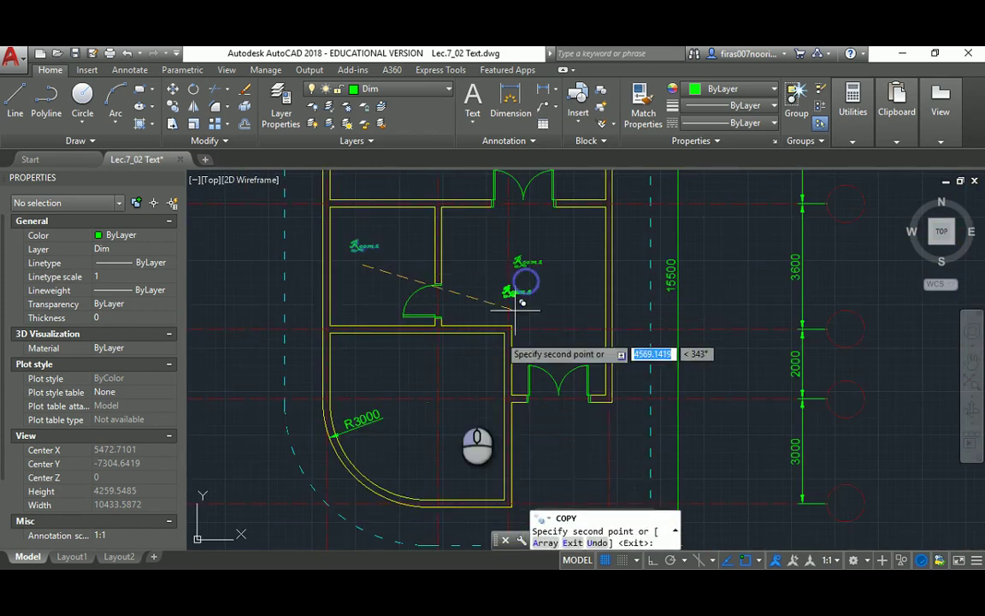
{"action": "left_click", "coordinate": [525, 279]}
{"action": "left_click", "coordinate": [427, 408]}
{"action": "key", "text": "Escape"}
{"action": "key", "text": "Escape"}
{"action": "key", "text": "Escape"}
- Change the copied label in the room right of Room 2 to read "Room 3"
{"action": "scroll", "coordinate": [539, 261], "scroll_direction": "up", "scroll_amount": 5}
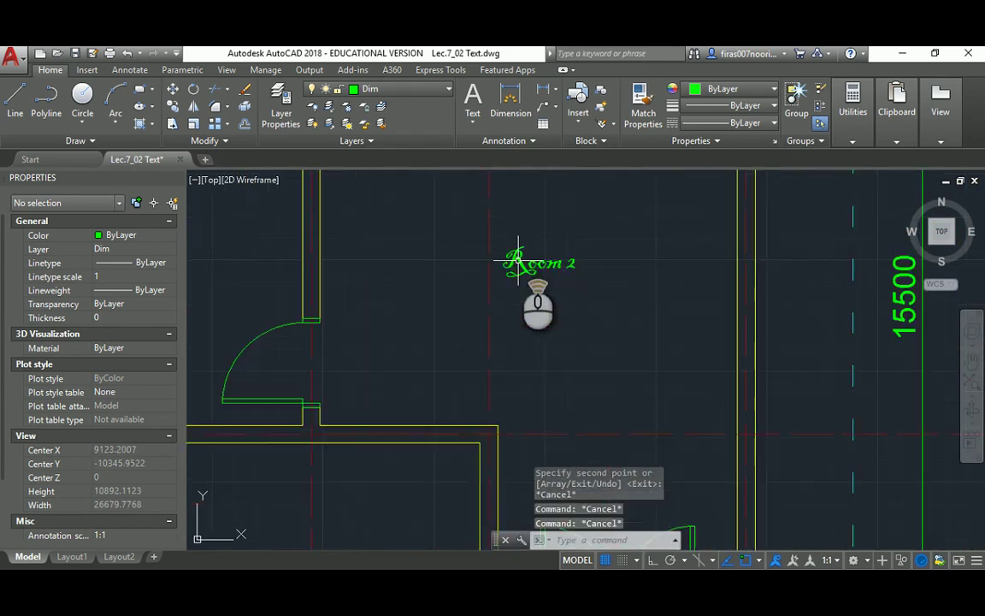
{"action": "left_click", "coordinate": [565, 268]}
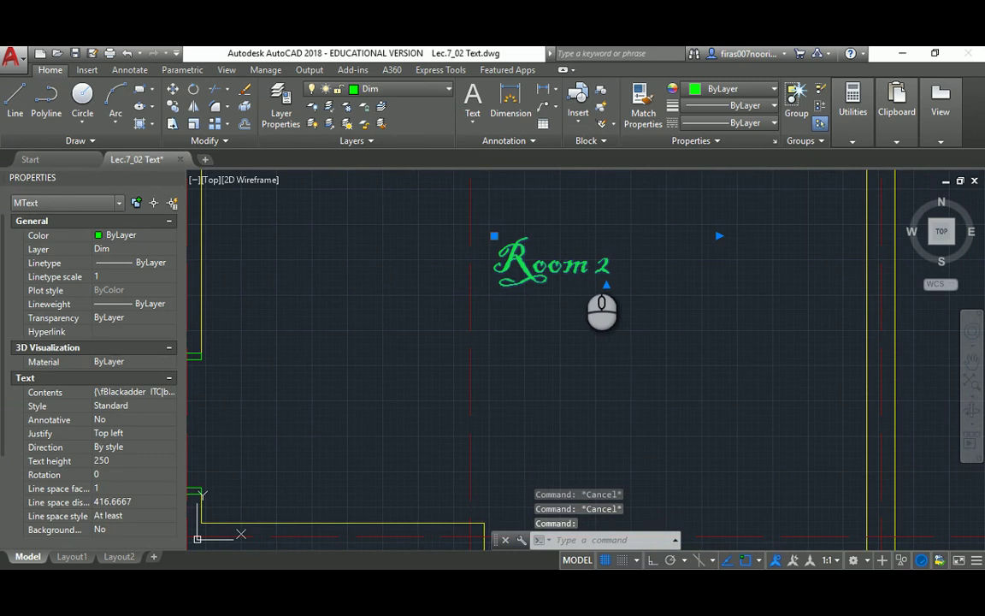
{"action": "double_click", "coordinate": [600, 266]}
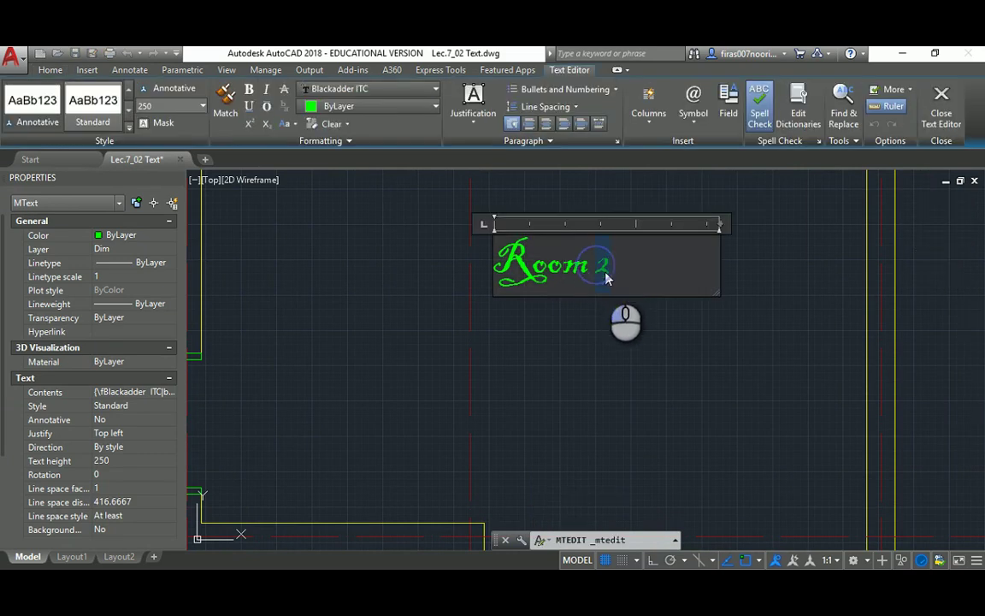
{"action": "type", "text": "3"}
{"action": "left_click", "coordinate": [590, 335]}
- Change the copied label in the curved room to read "Room 4"
{"action": "middle_click_drag", "start_coordinate": [448, 353], "coordinate": [538, 214]}
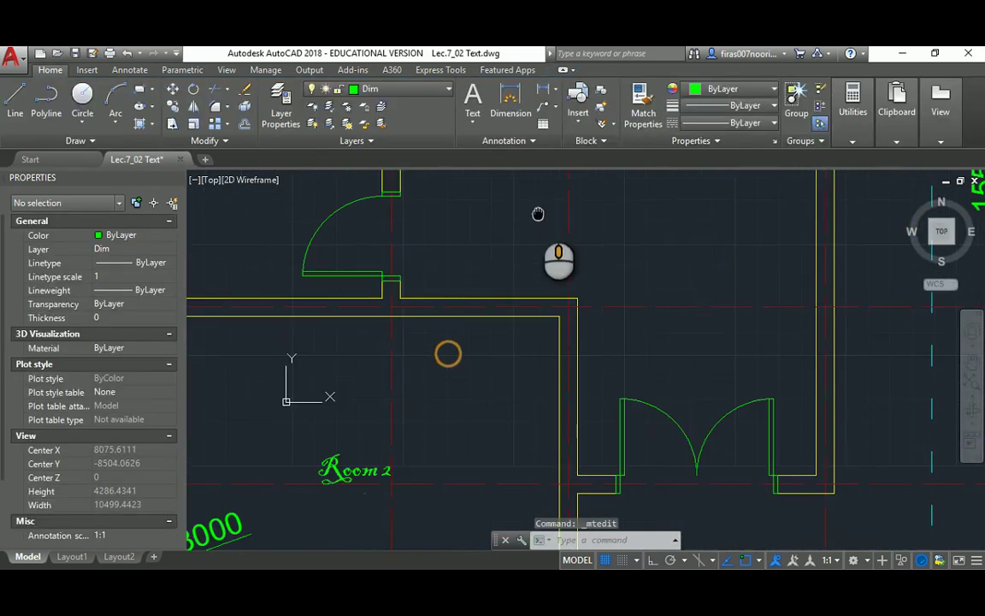
{"action": "middle_click_drag", "start_coordinate": [378, 469], "coordinate": [452, 273]}
{"action": "scroll", "coordinate": [445, 282], "scroll_direction": "up", "scroll_amount": 2}
{"action": "left_click", "coordinate": [429, 274]}
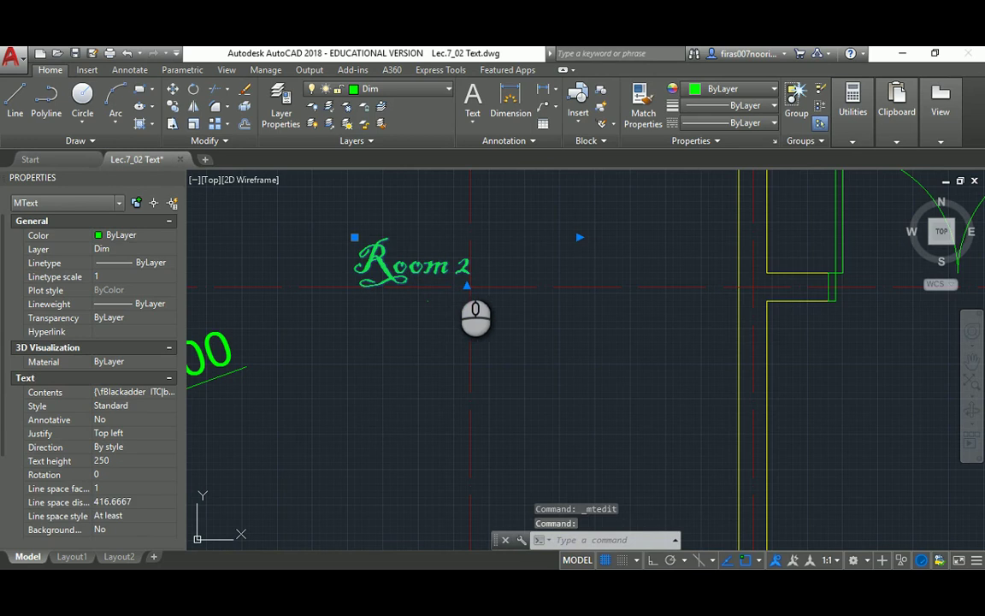
{"action": "double_click", "coordinate": [462, 267]}
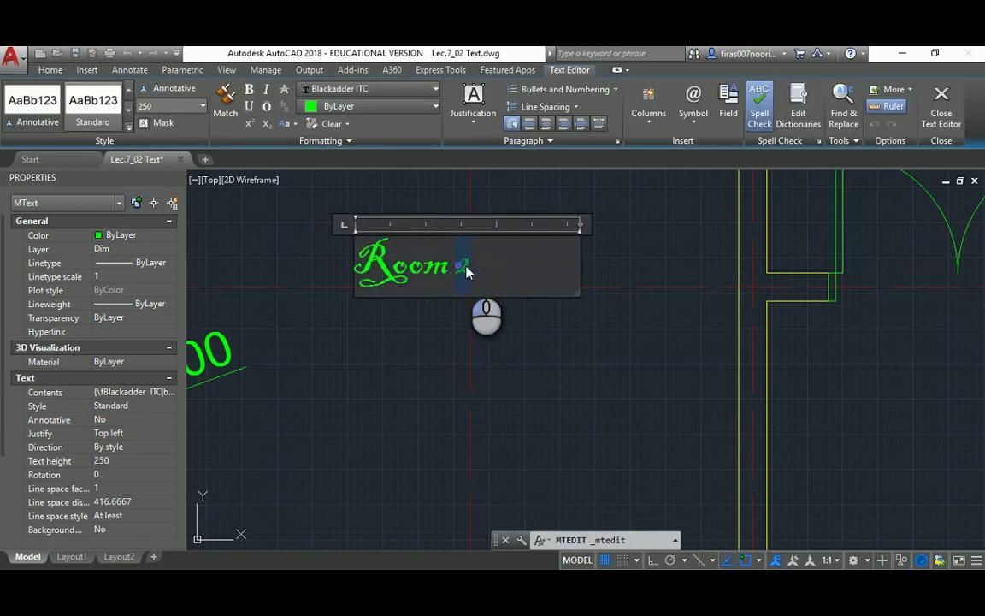
{"action": "type", "text": "4"}
{"action": "left_click", "coordinate": [533, 367]}
- Create a new layer named Text and make it the current layer
{"action": "scroll", "coordinate": [418, 336], "scroll_direction": "down", "scroll_amount": 3}
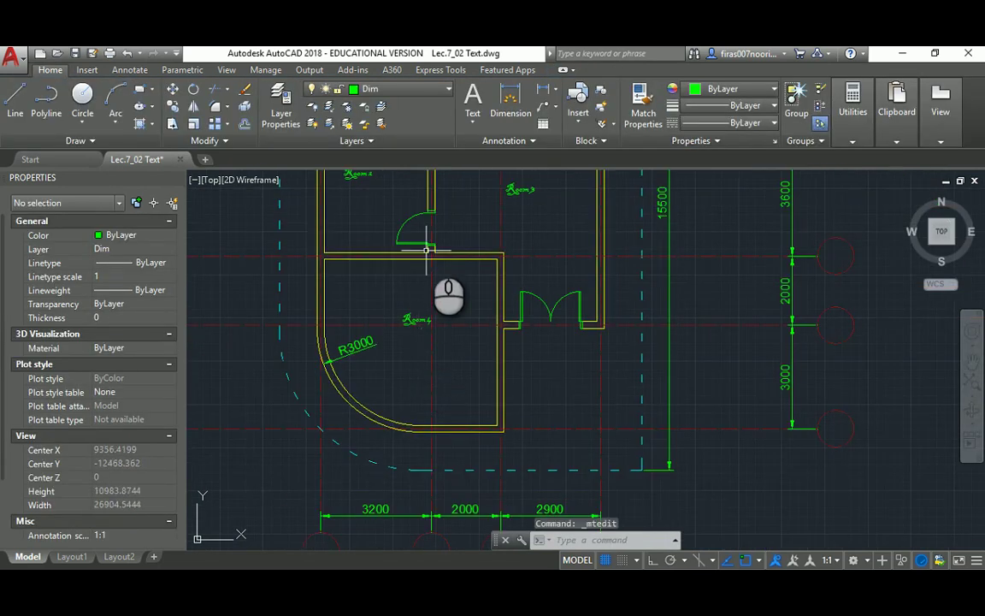
{"action": "middle_click_drag", "start_coordinate": [428, 246], "coordinate": [434, 318]}
{"action": "middle_click_drag", "start_coordinate": [393, 236], "coordinate": [410, 331]}
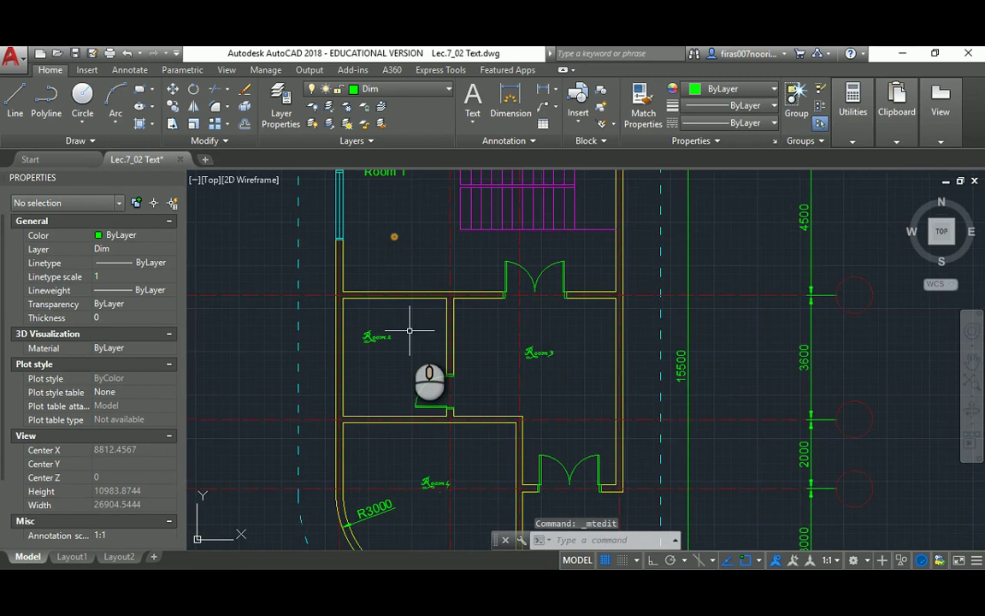
{"action": "scroll", "coordinate": [410, 332], "scroll_direction": "down", "scroll_amount": 1}
{"action": "middle_click_drag", "start_coordinate": [411, 282], "coordinate": [422, 295]}
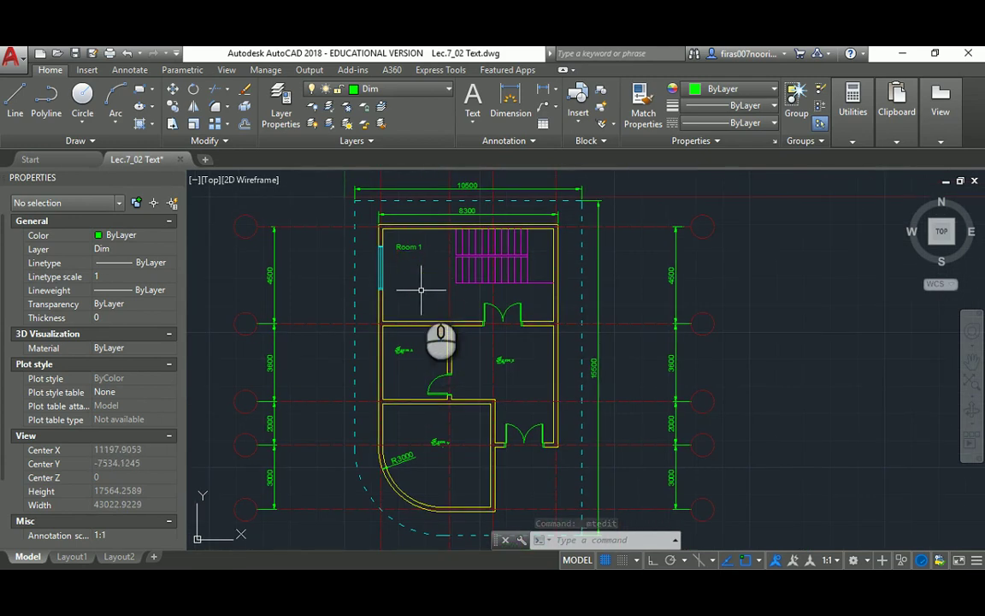
{"action": "type", "text": "LA"}
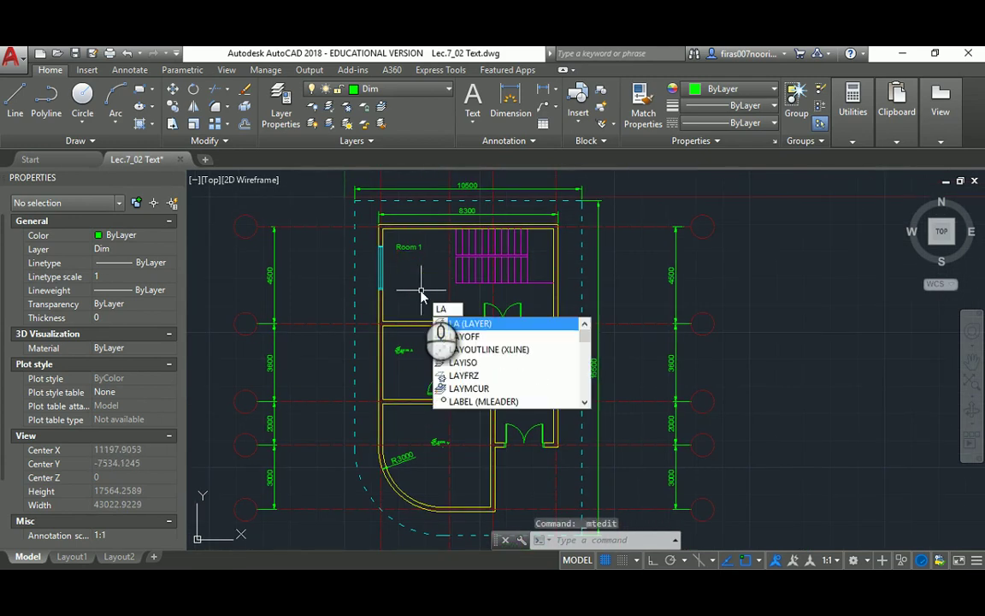
{"action": "key", "text": "Return"}
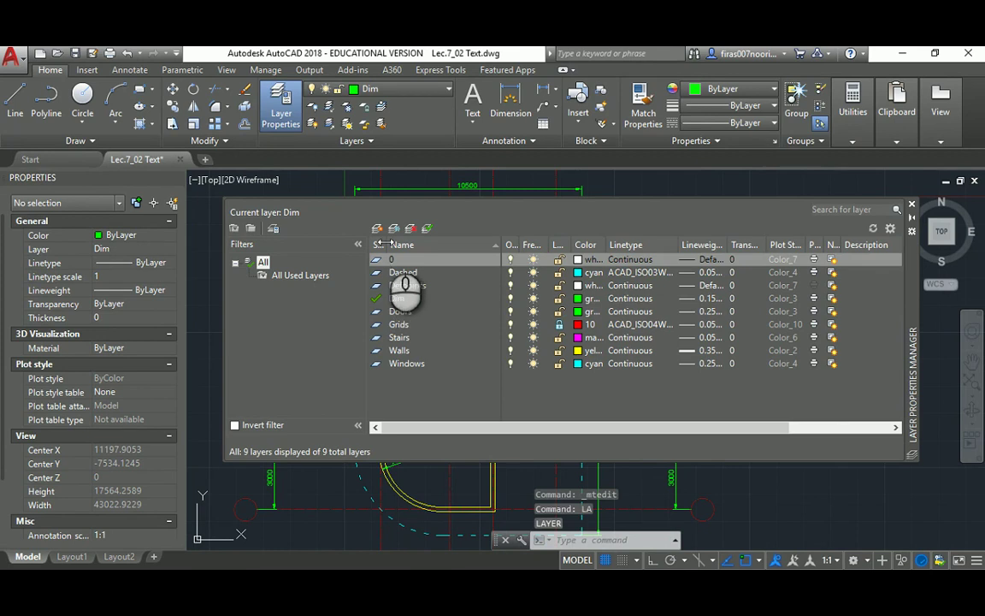
{"action": "left_click", "coordinate": [377, 228]}
{"action": "type", "text": "T"}
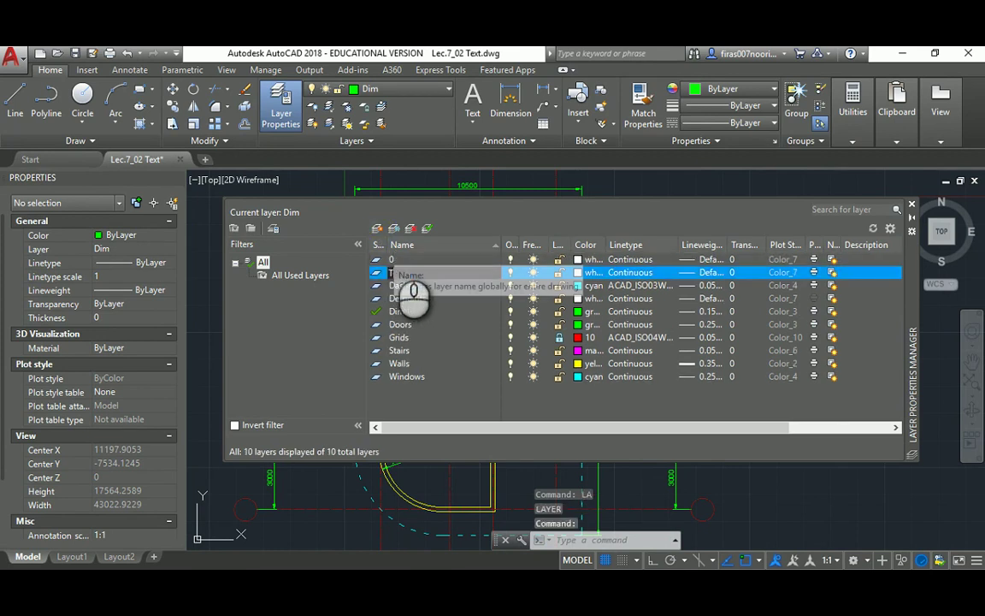
{"action": "type", "text": "ext"}
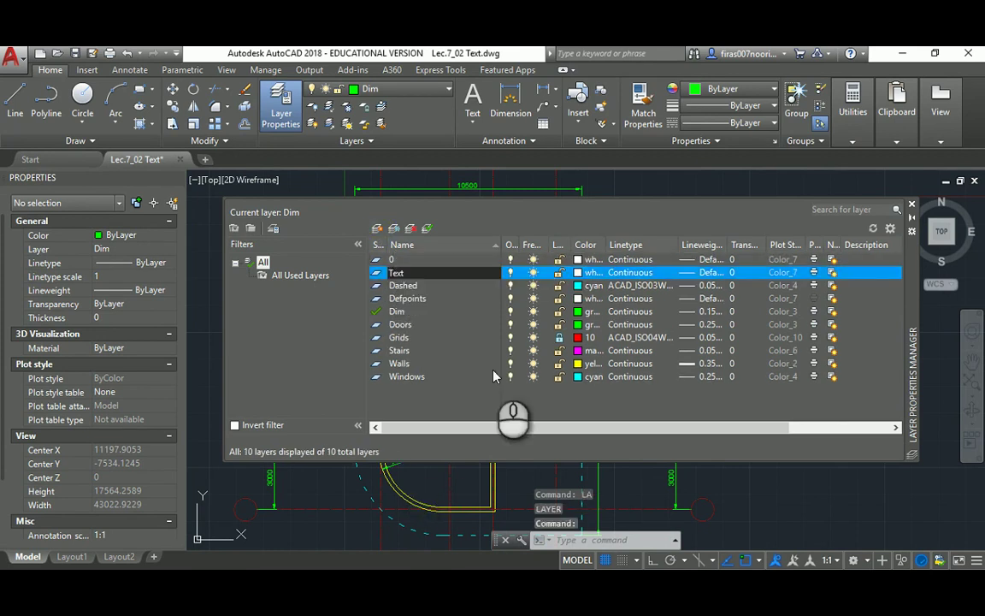
{"action": "double_click", "coordinate": [376, 272]}
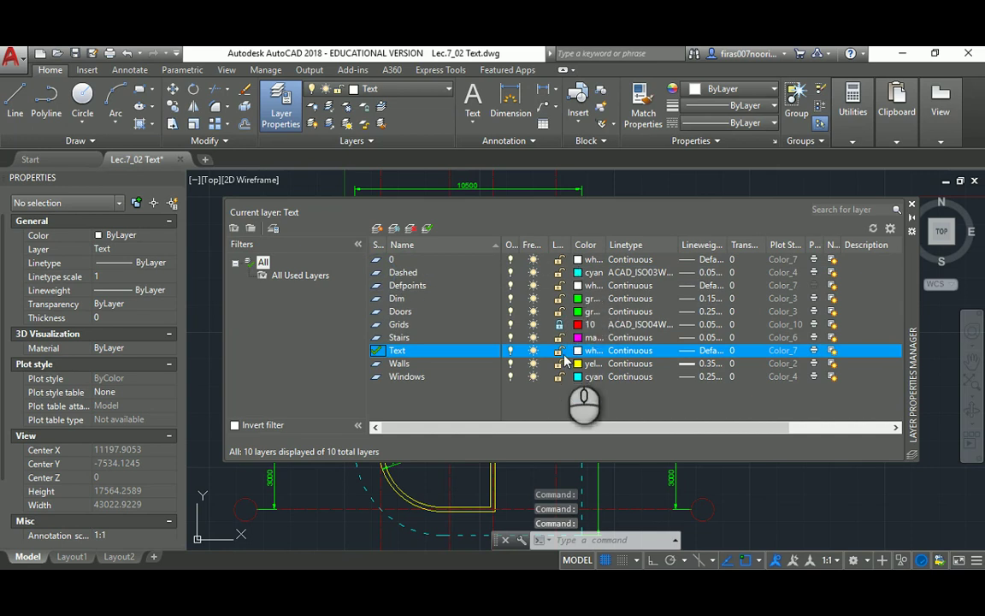
- Set the Text layer's color to red and close the layer manager
{"action": "left_click", "coordinate": [578, 350]}
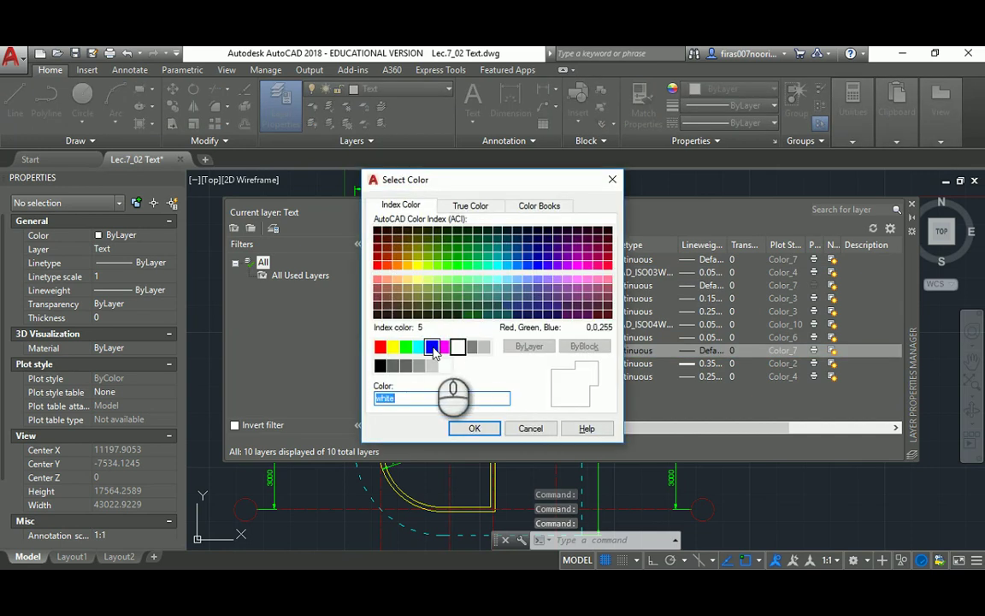
{"action": "left_click", "coordinate": [433, 347]}
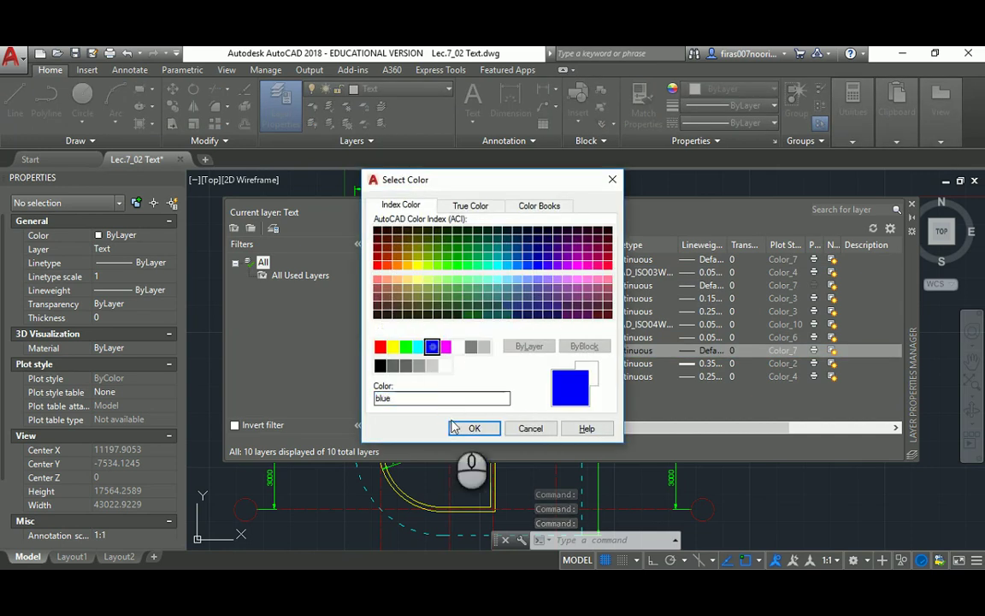
{"action": "left_click", "coordinate": [405, 346]}
{"action": "left_click", "coordinate": [392, 347]}
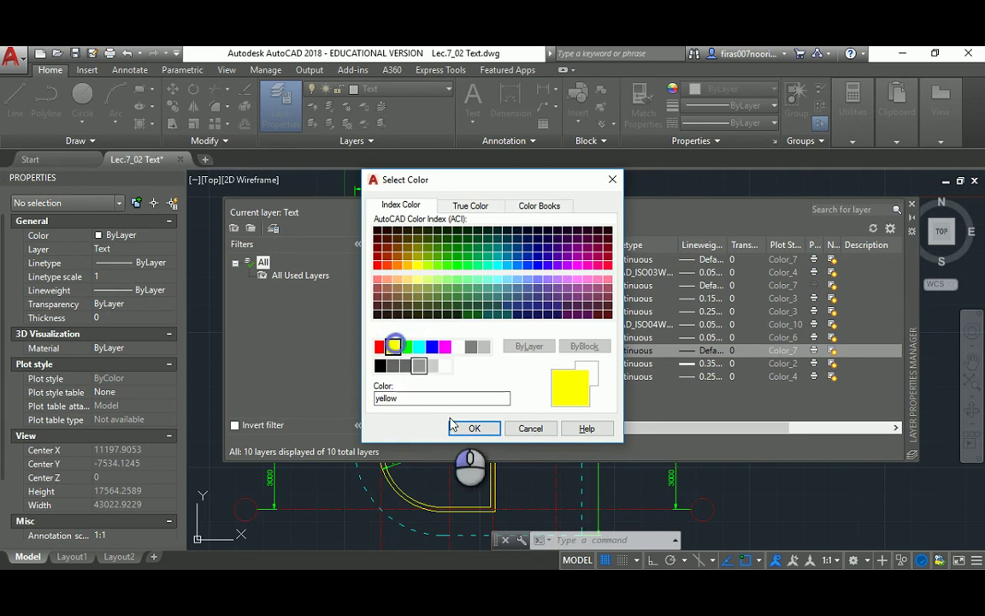
{"action": "left_click", "coordinate": [384, 349]}
{"action": "left_click", "coordinate": [475, 428]}
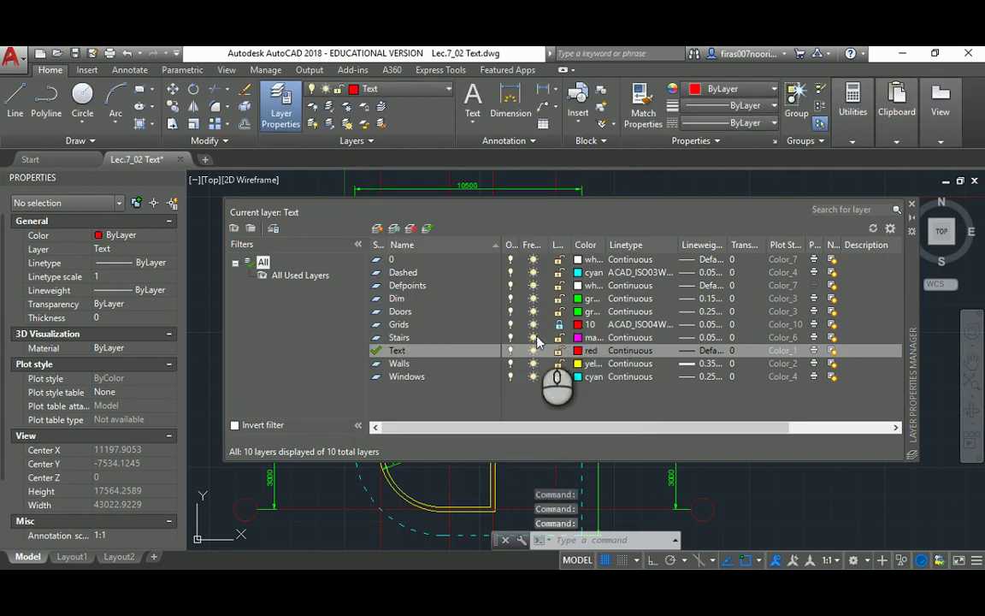
{"action": "left_click", "coordinate": [905, 205]}
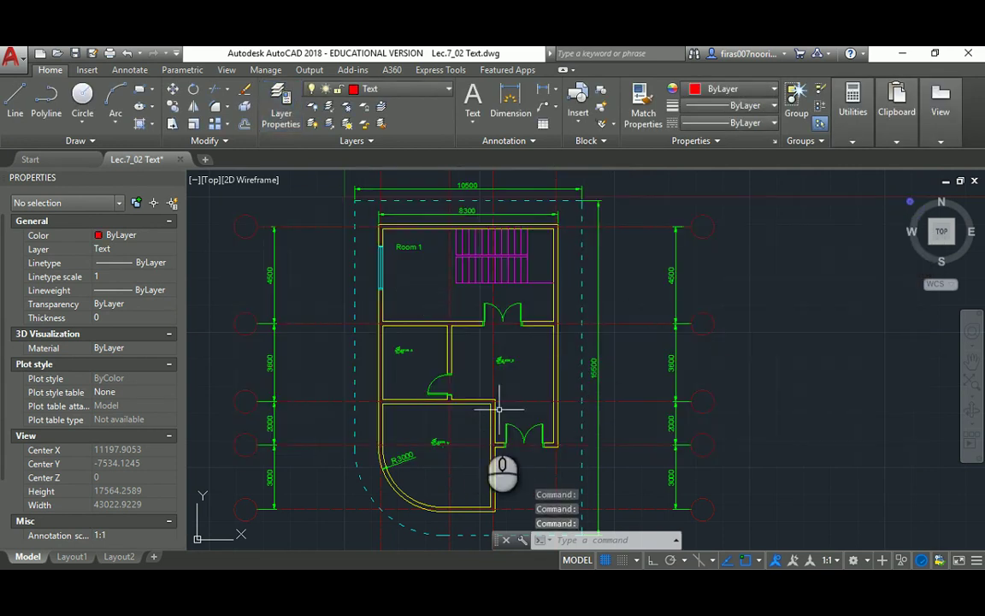
- Move all four room labels to the Text layer and deselect them
{"action": "left_click", "coordinate": [438, 442]}
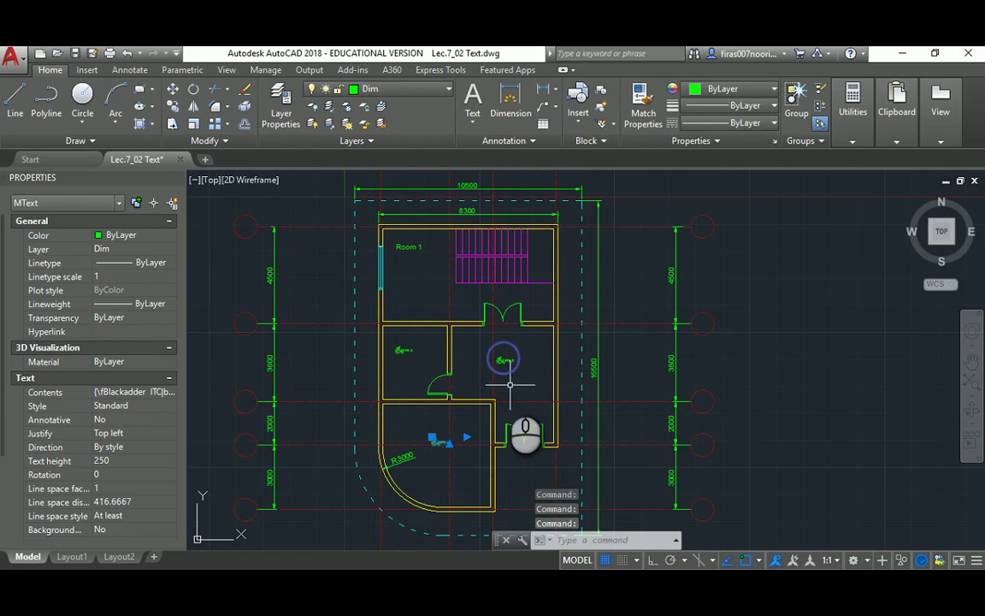
{"action": "left_click", "coordinate": [505, 357]}
{"action": "left_click", "coordinate": [402, 349]}
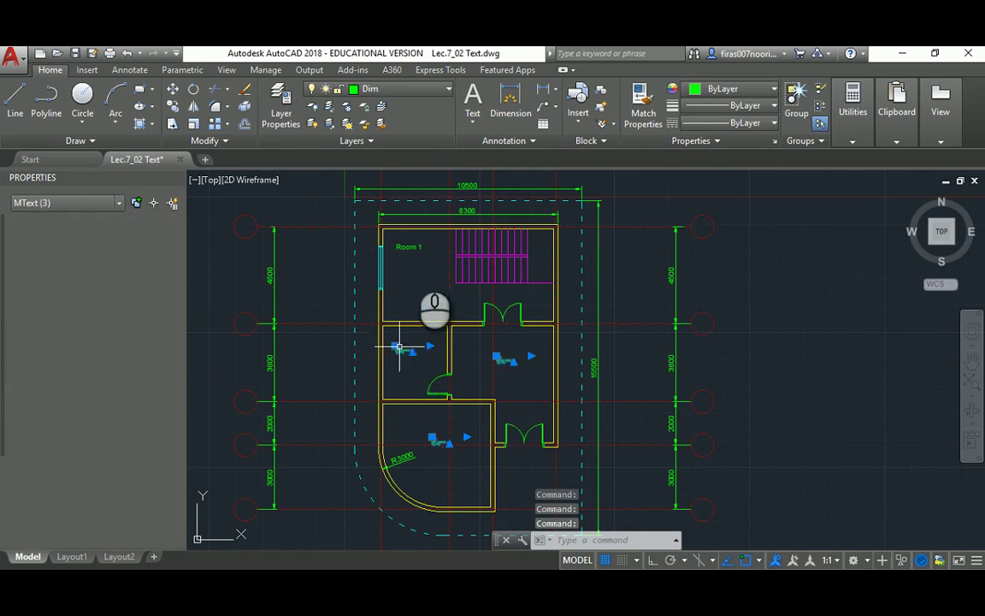
{"action": "left_click", "coordinate": [405, 248]}
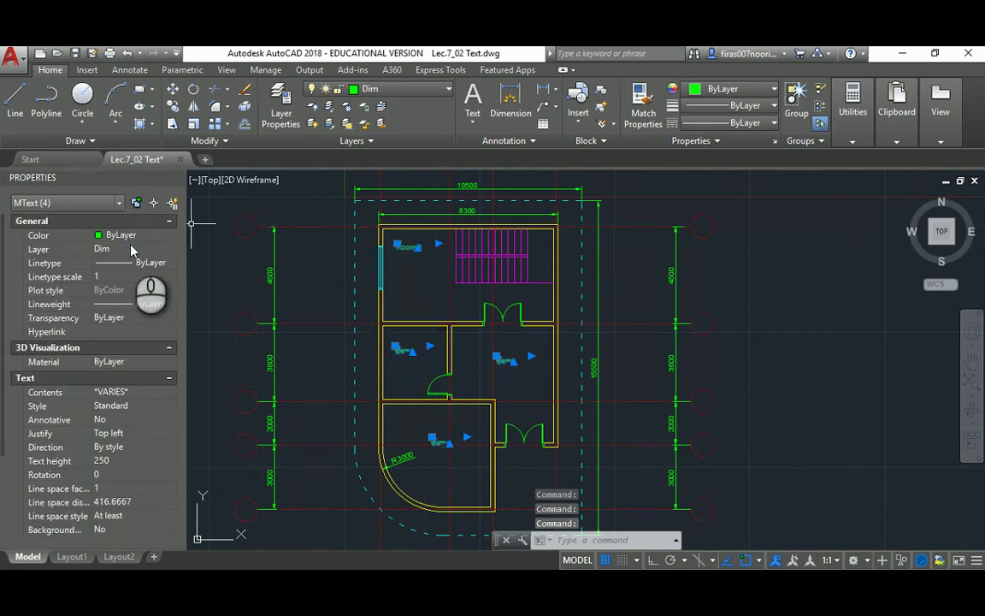
{"action": "left_click", "coordinate": [133, 249]}
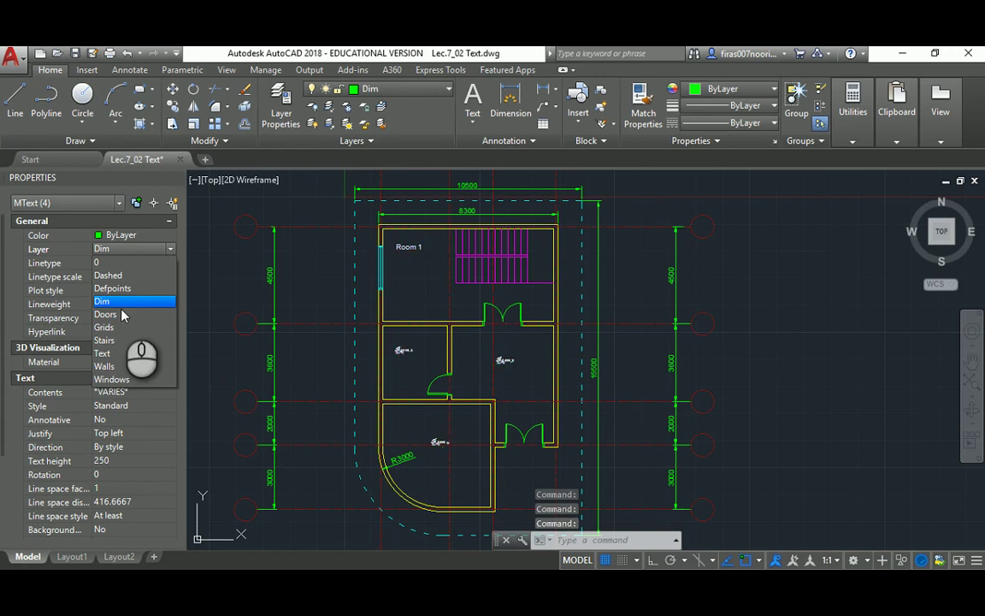
{"action": "left_click", "coordinate": [110, 352]}
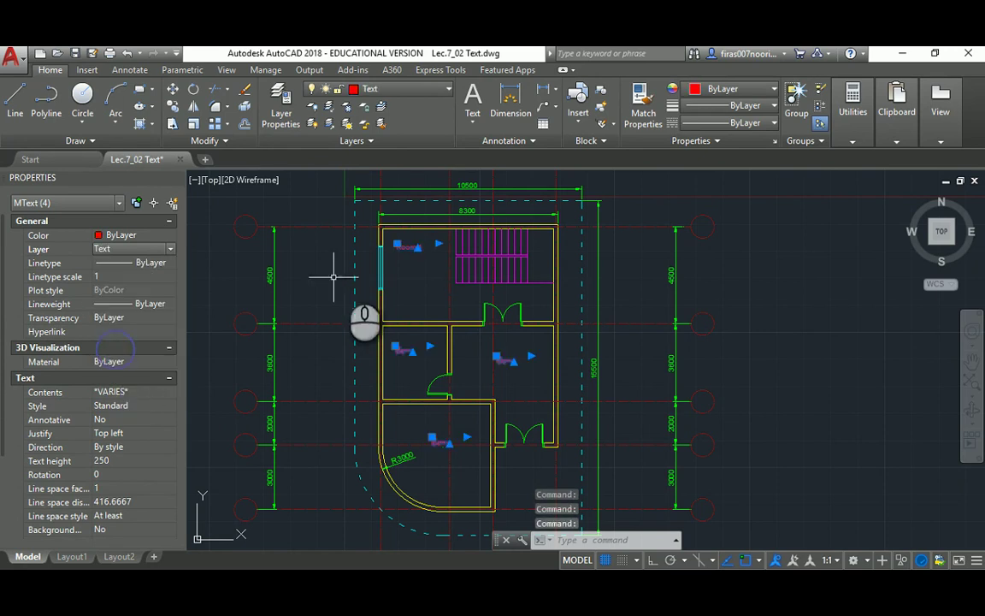
{"action": "scroll", "coordinate": [453, 244], "scroll_direction": "up", "scroll_amount": 5}
{"action": "key", "text": "Escape"}
{"action": "key", "text": "Escape"}
- Extend the Room 1 label so it reads "Room 1 - Living"
{"action": "left_click", "coordinate": [338, 236]}
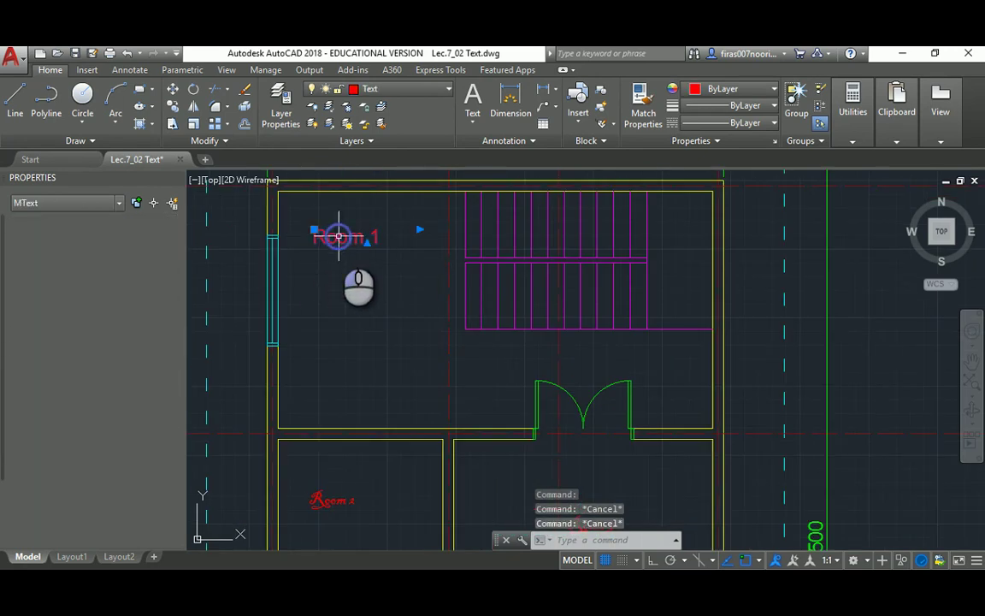
{"action": "double_click", "coordinate": [342, 237]}
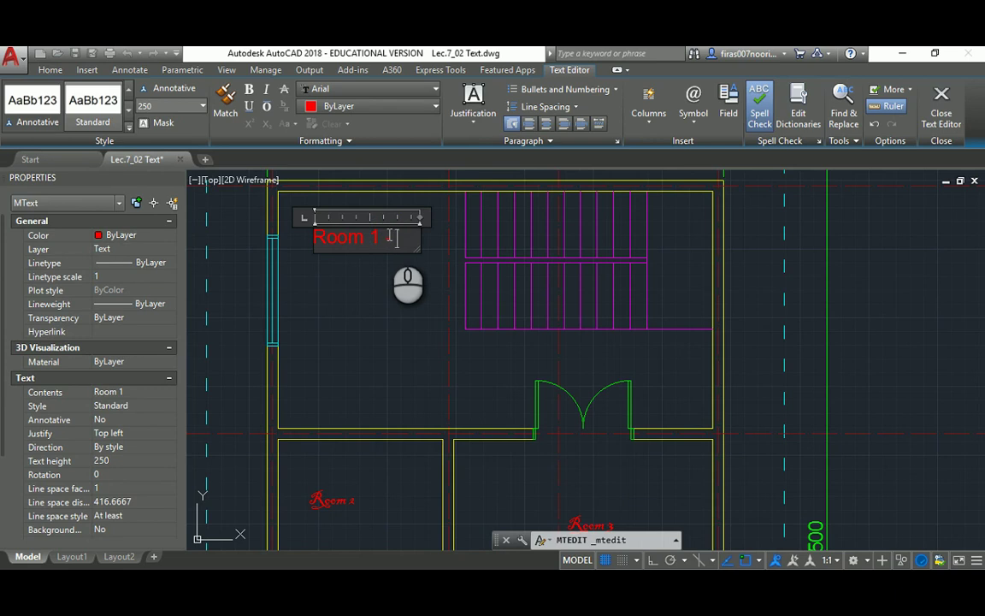
{"action": "type", "text": "Living"}
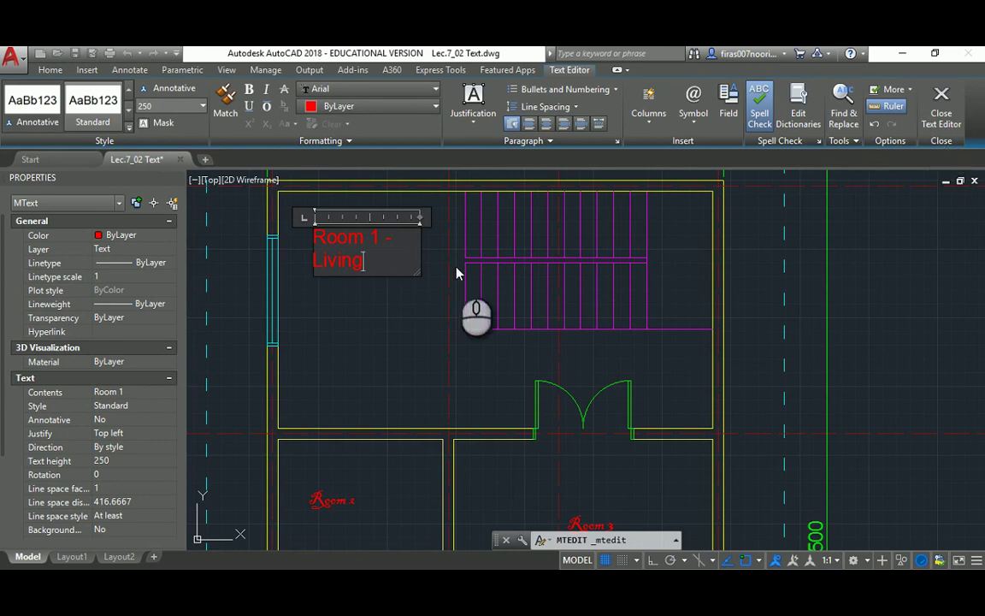
{"action": "left_click", "coordinate": [348, 330]}
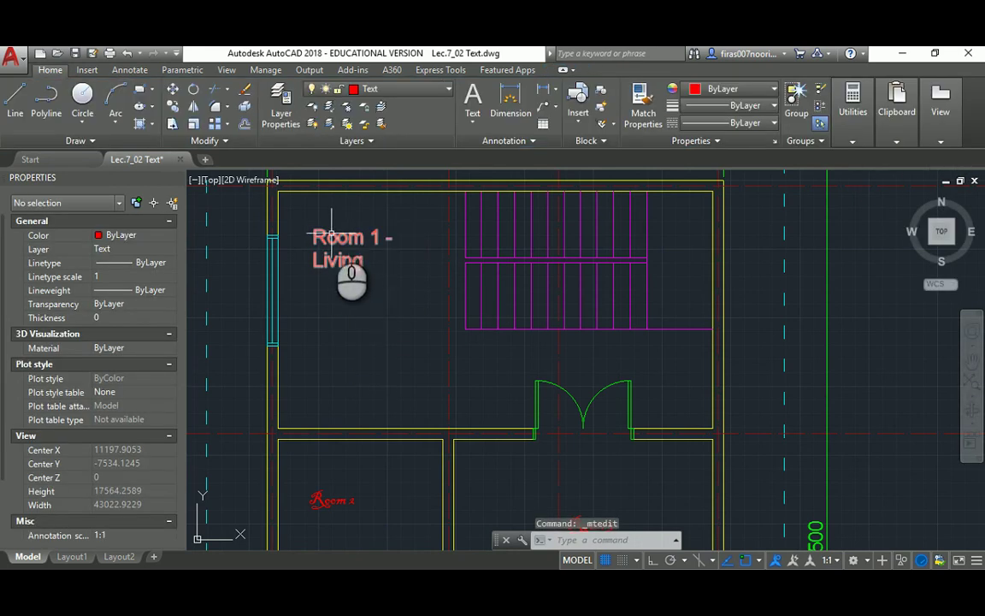
- Widen the "Room 1 - Living" text frame by about 530 units so the label fits on one line
{"action": "left_click", "coordinate": [335, 235]}
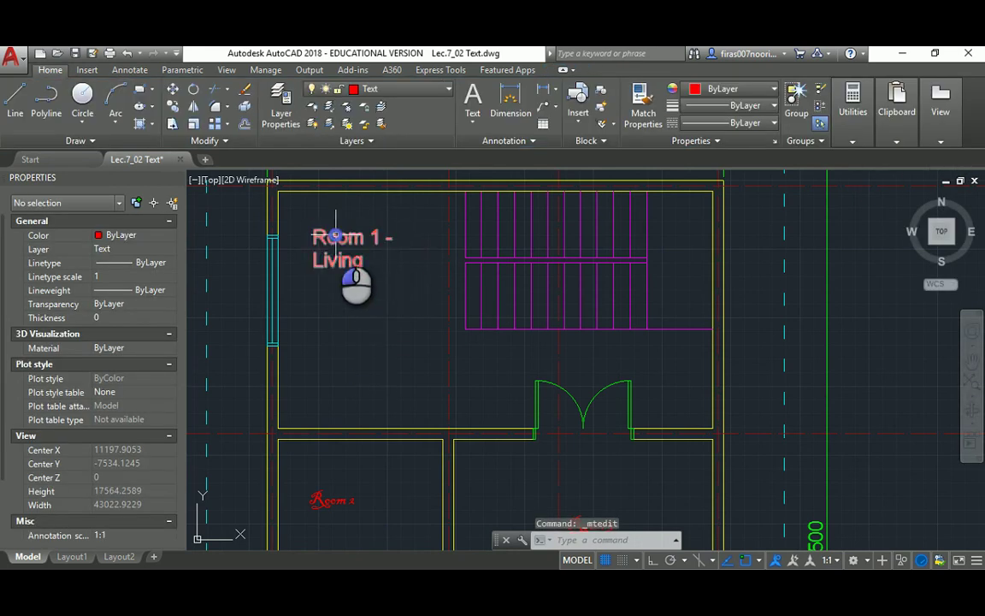
{"action": "left_click", "coordinate": [419, 230]}
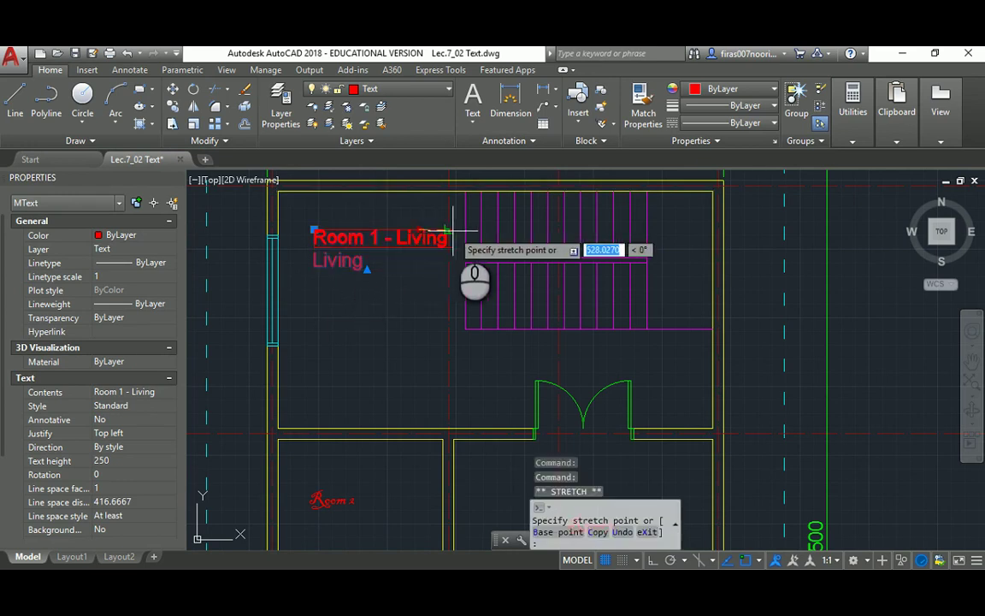
{"action": "left_click", "coordinate": [453, 231]}
- Move the "Room 1 - Living" label about 1740 units down, into the lower part of its room
{"action": "scroll", "coordinate": [375, 277], "scroll_direction": "up", "scroll_amount": 1}
{"action": "middle_click_drag", "start_coordinate": [389, 231], "coordinate": [354, 286]}
{"action": "scroll", "coordinate": [357, 285], "scroll_direction": "down", "scroll_amount": 1}
{"action": "type", "text": "m"}
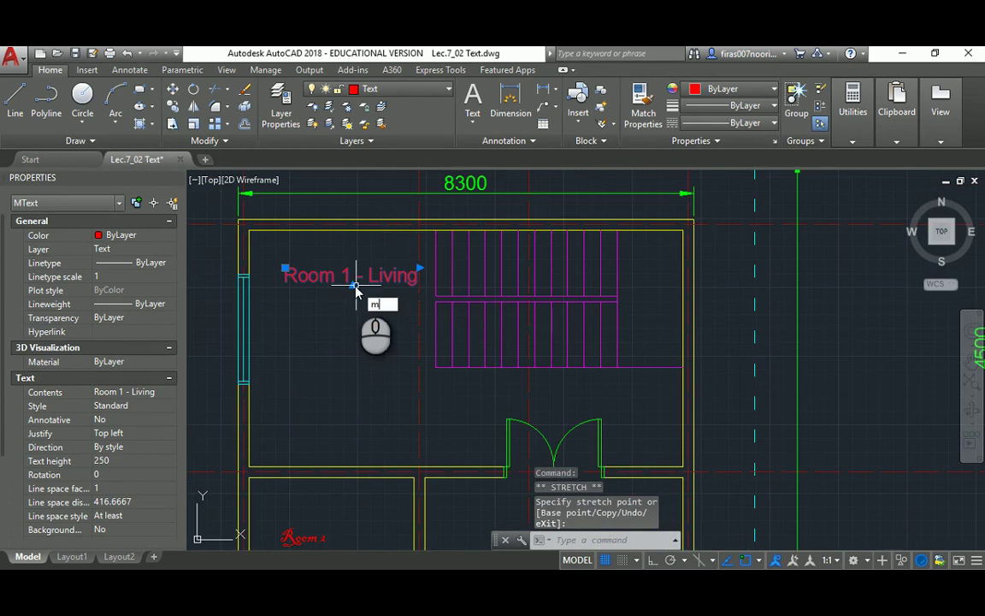
{"action": "key", "text": "Return"}
{"action": "left_click", "coordinate": [341, 298]}
{"action": "left_click", "coordinate": [341, 298]}
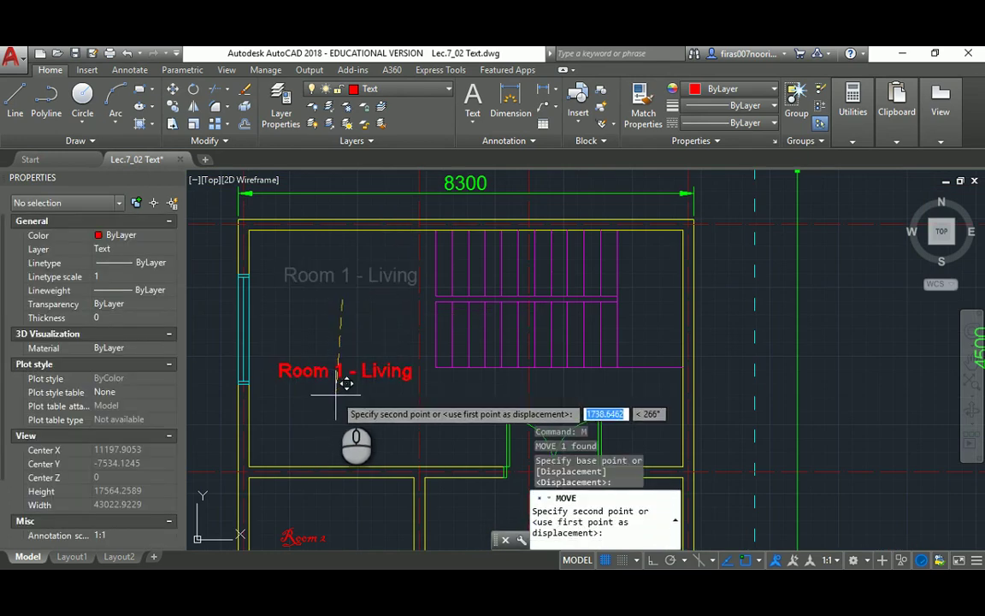
{"action": "left_click", "coordinate": [334, 394]}
{"action": "middle_click_drag", "start_coordinate": [334, 394], "coordinate": [371, 369]}
{"action": "left_click", "coordinate": [362, 344]}
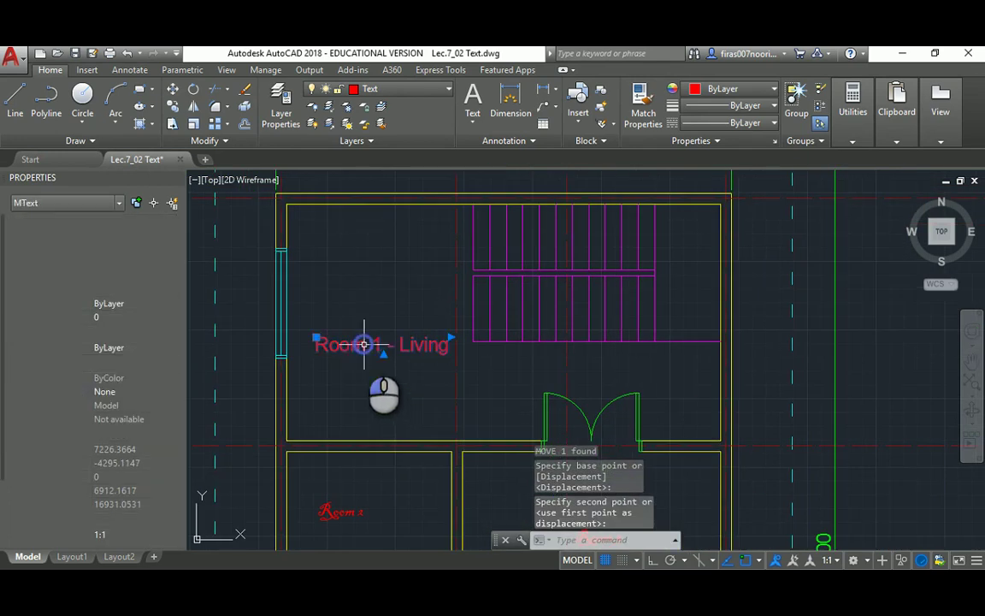
{"action": "double_click", "coordinate": [366, 345]}
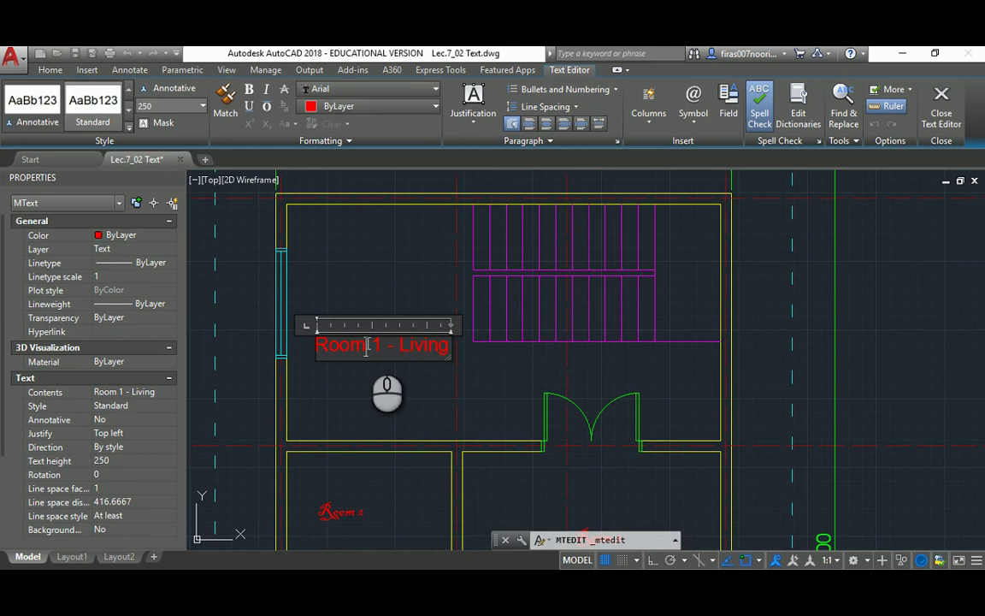
{"action": "triple_click", "coordinate": [372, 343]}
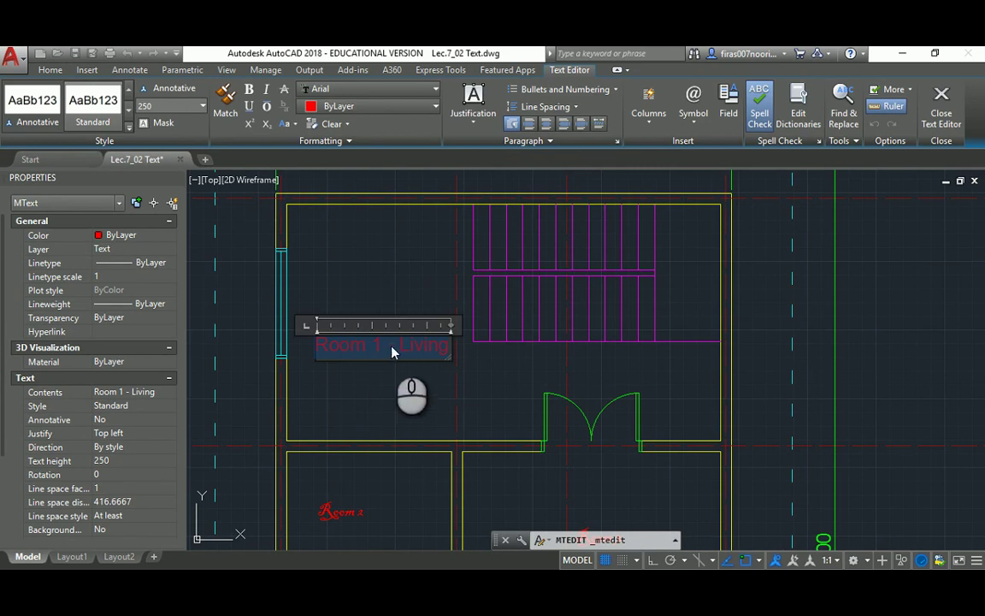
{"action": "left_click", "coordinate": [375, 386]}
{"action": "scroll", "coordinate": [365, 328], "scroll_direction": "down", "scroll_amount": 2}
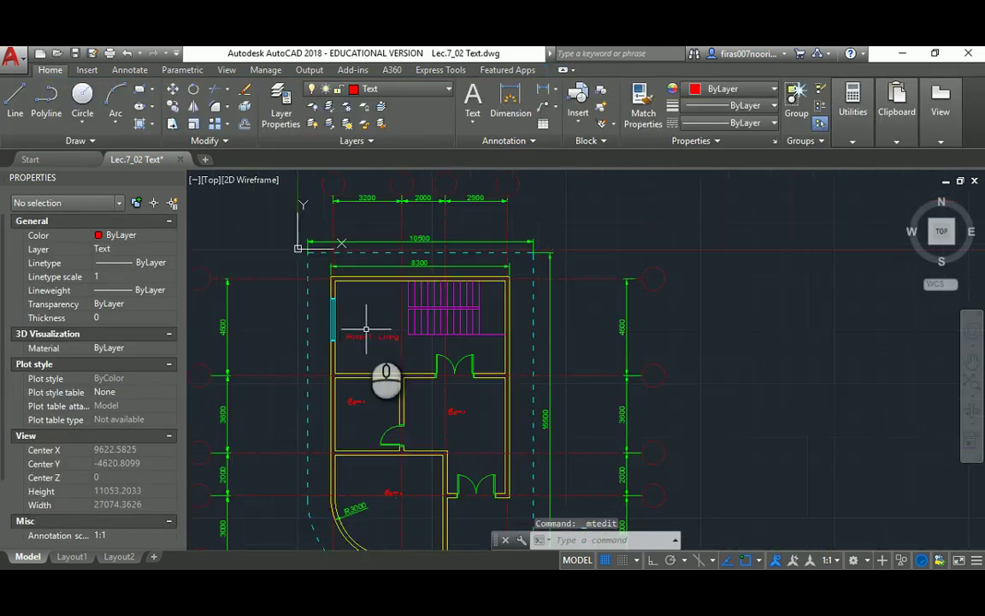
{"action": "middle_click_drag", "start_coordinate": [396, 377], "coordinate": [397, 313]}
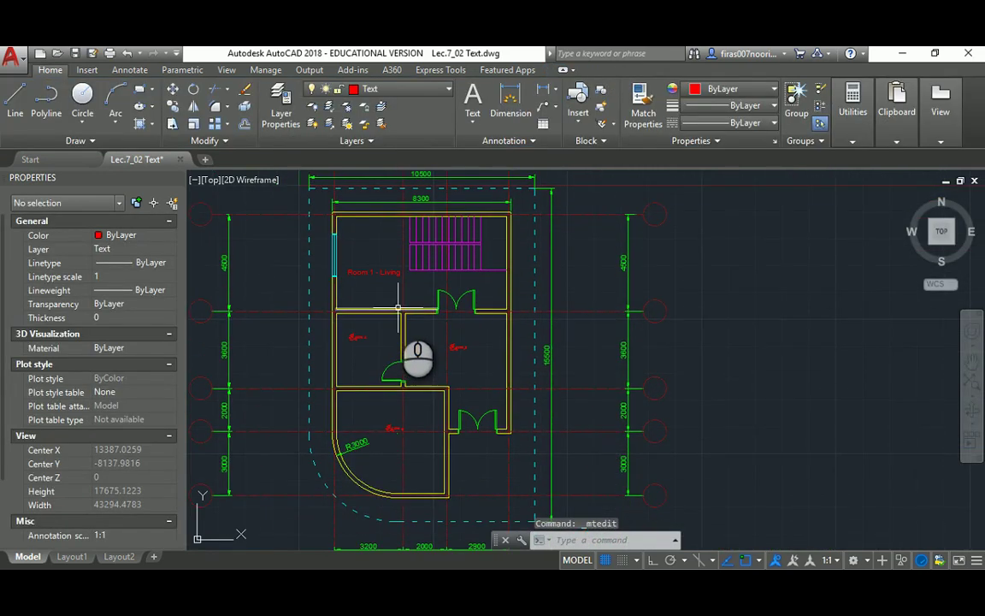